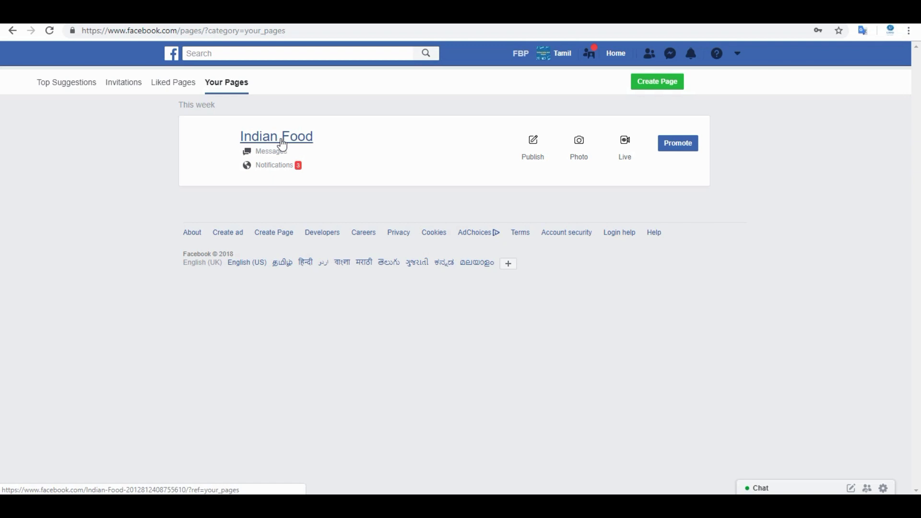
# - Open the Indian Food page and upload the "logon" image from the youtube folder as its profile picture
pyautogui.click(275, 143)
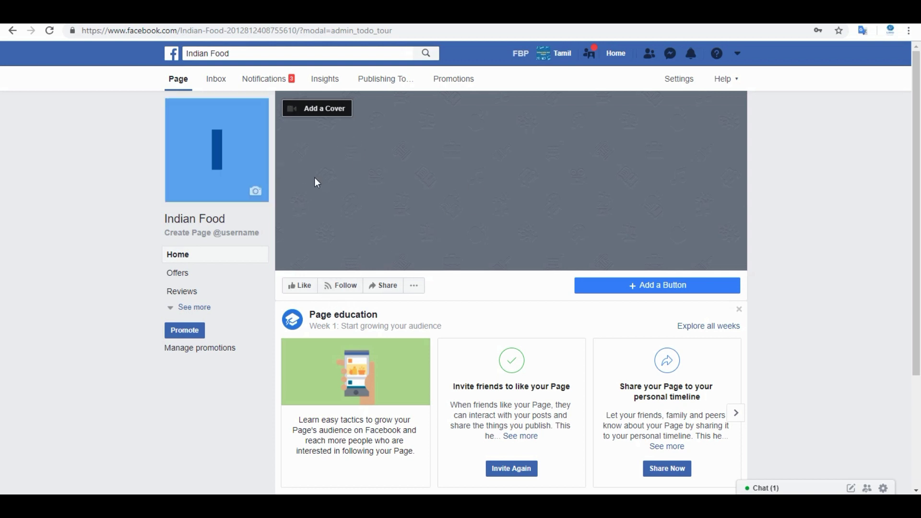
pyautogui.click(255, 193)
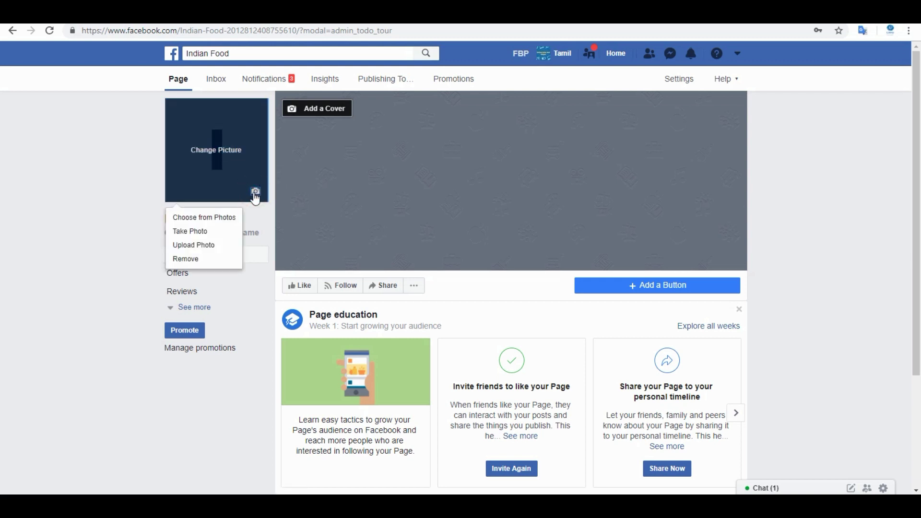
pyautogui.click(184, 243)
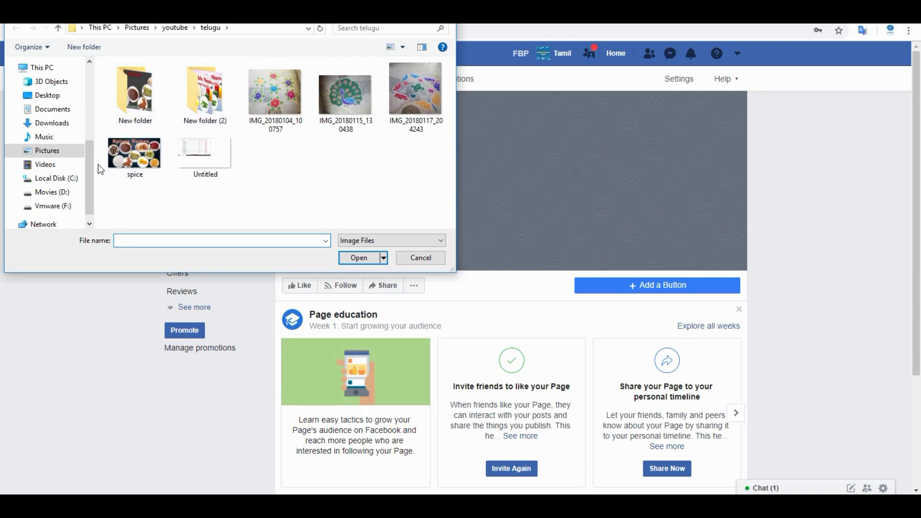
pyautogui.click(175, 28)
pyautogui.scroll(-3, 299, 179)
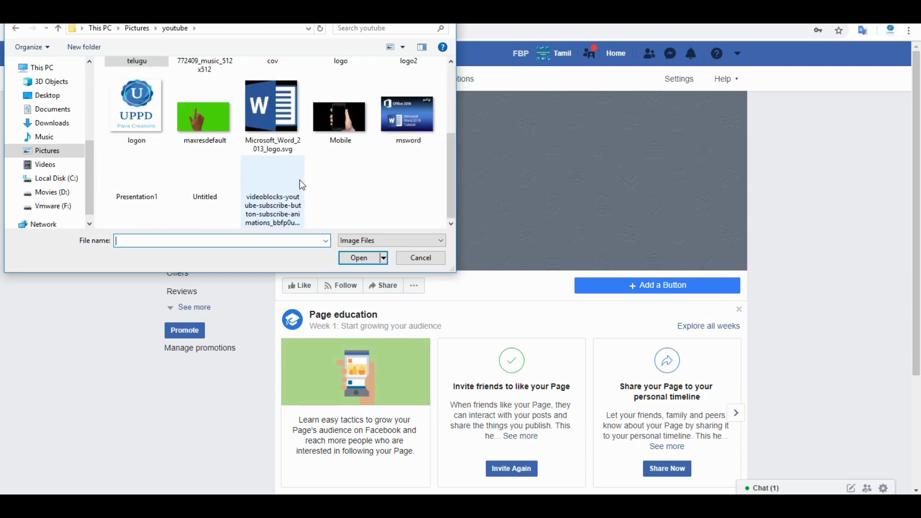
pyautogui.doubleClick(139, 105)
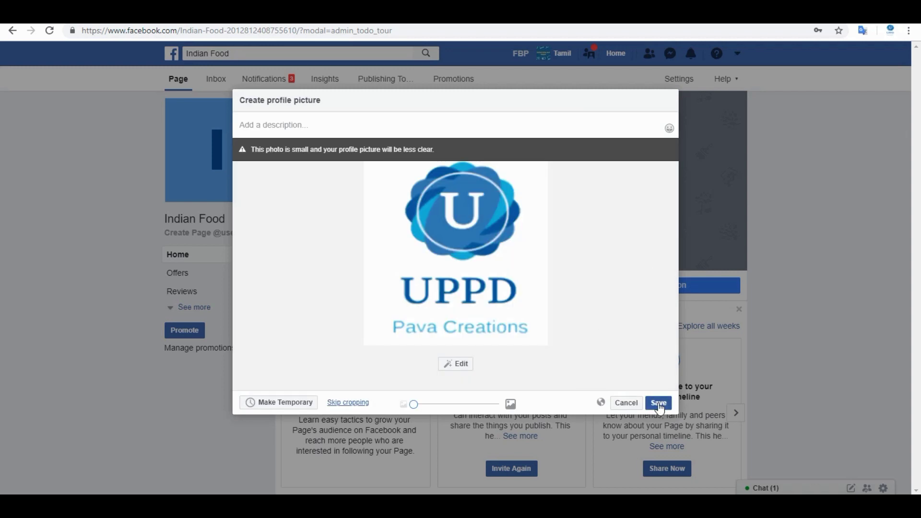
pyautogui.click(659, 403)
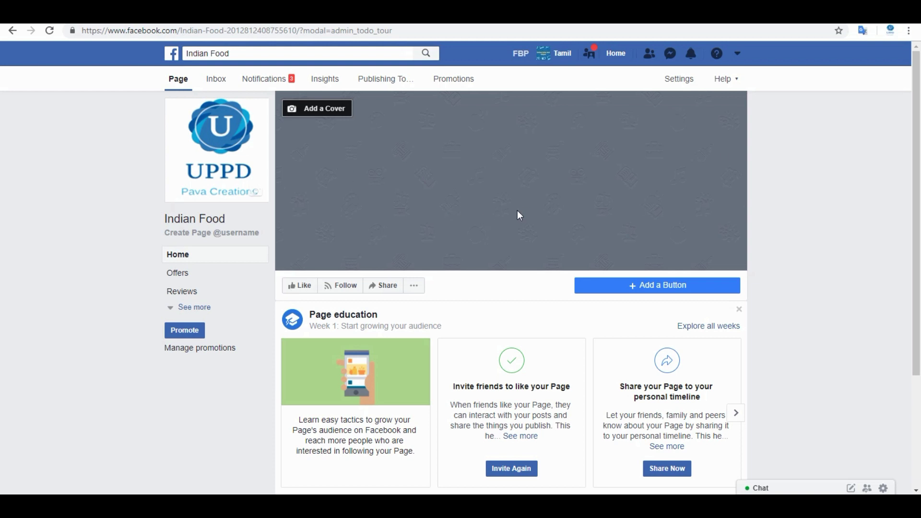
# - Try to choose a cover for the page from its existing videos and check the cover video size requirements
pyautogui.click(316, 110)
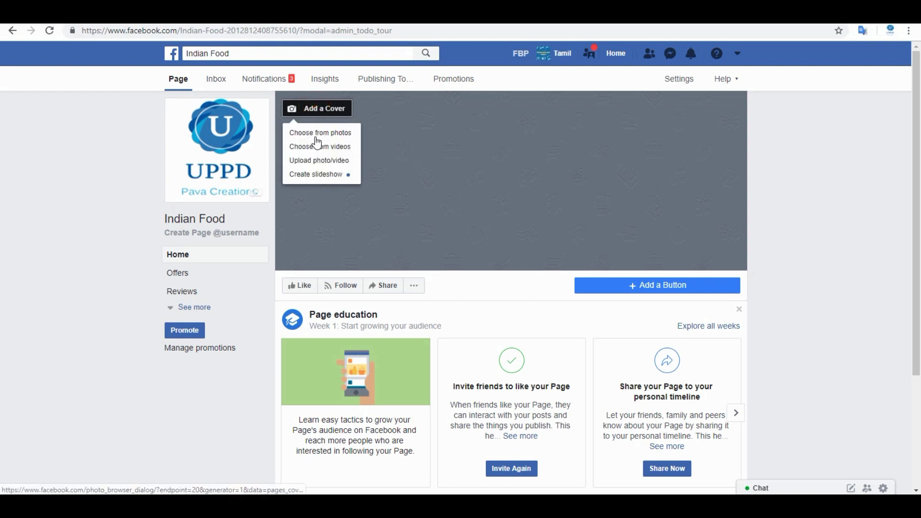
pyautogui.click(341, 149)
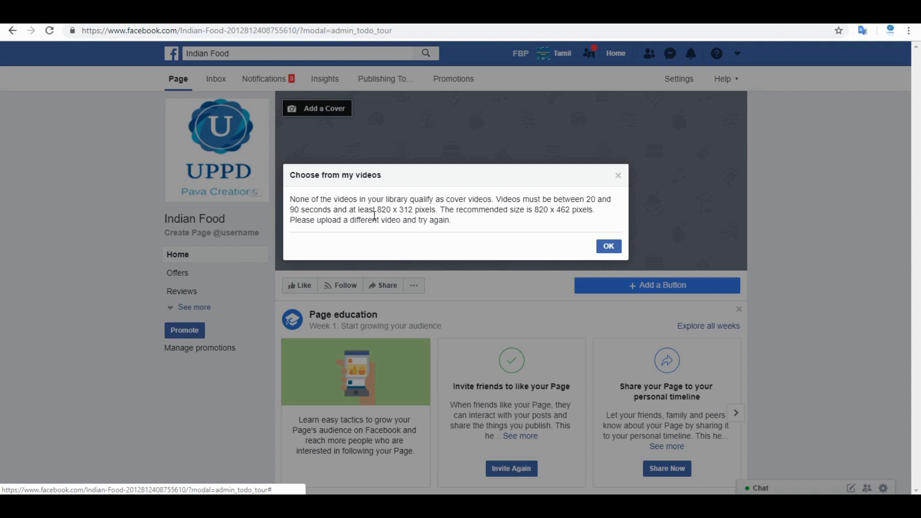
pyautogui.moveTo(381, 207); pyautogui.dragTo(418, 213)
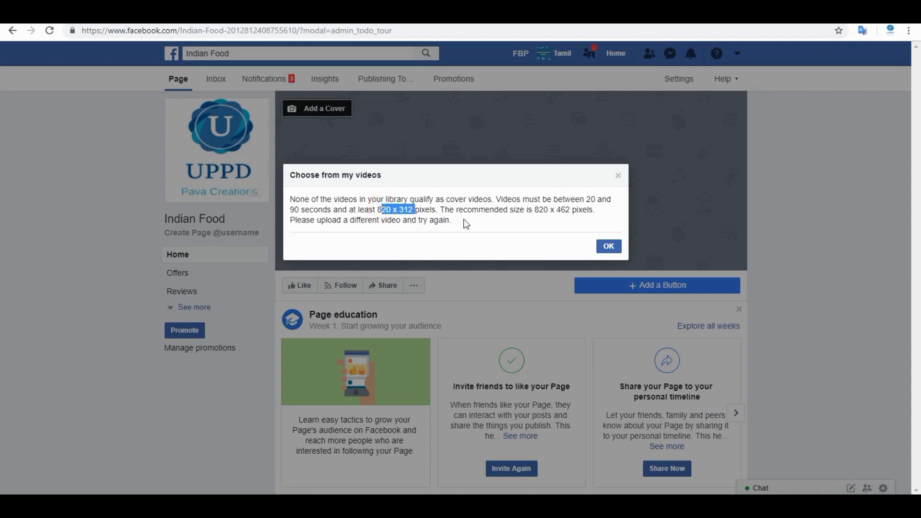
pyautogui.click(607, 247)
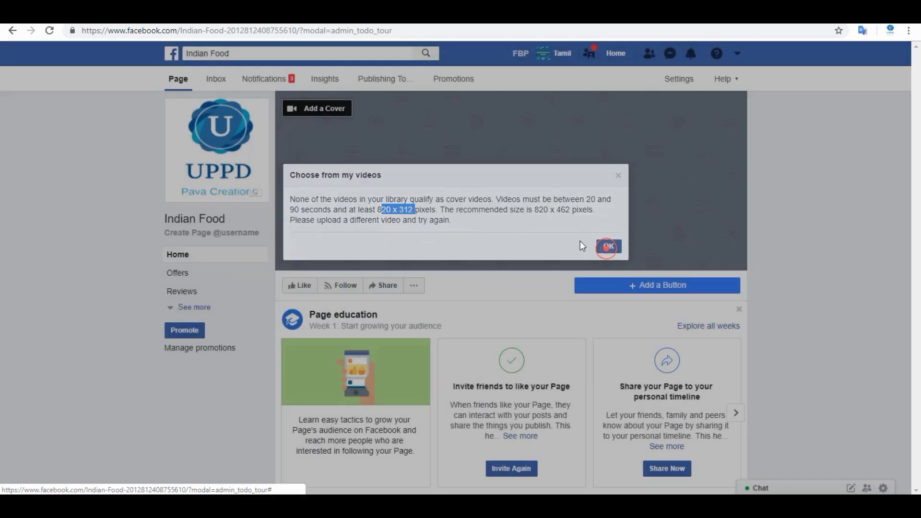
# - Upload the Indian breakfast recipes image as the page's cover photo and save it
pyautogui.click(316, 110)
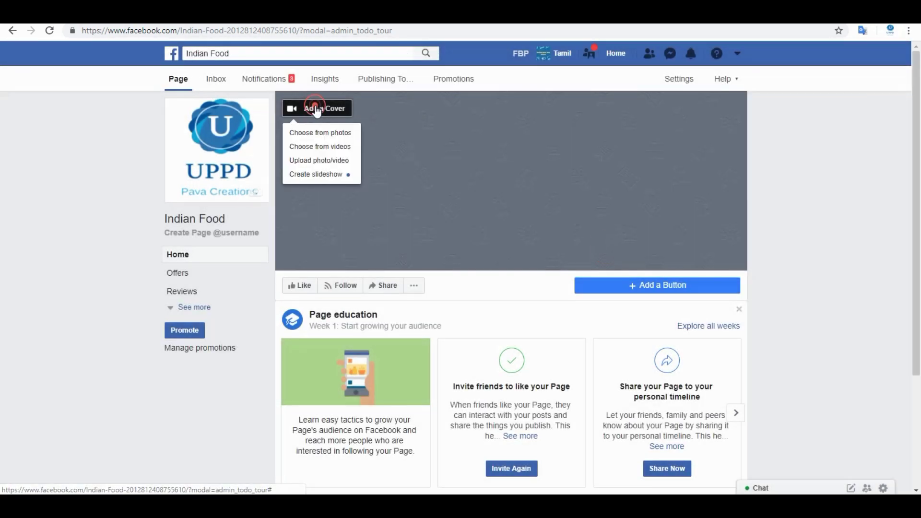
pyautogui.click(319, 162)
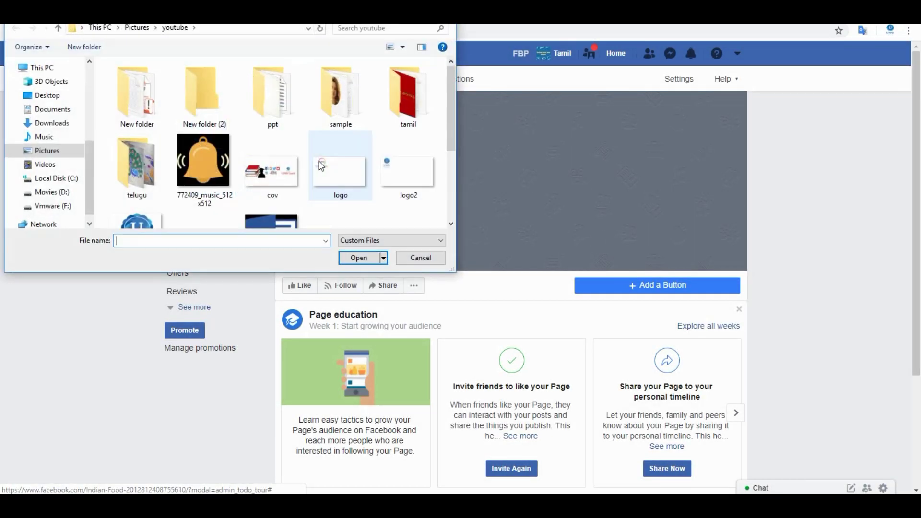
pyautogui.doubleClick(321, 161)
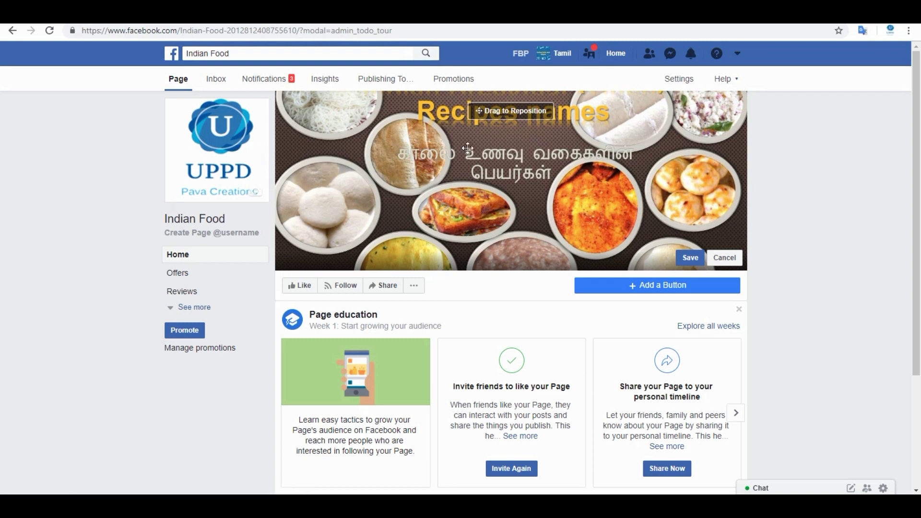
pyautogui.click(690, 259)
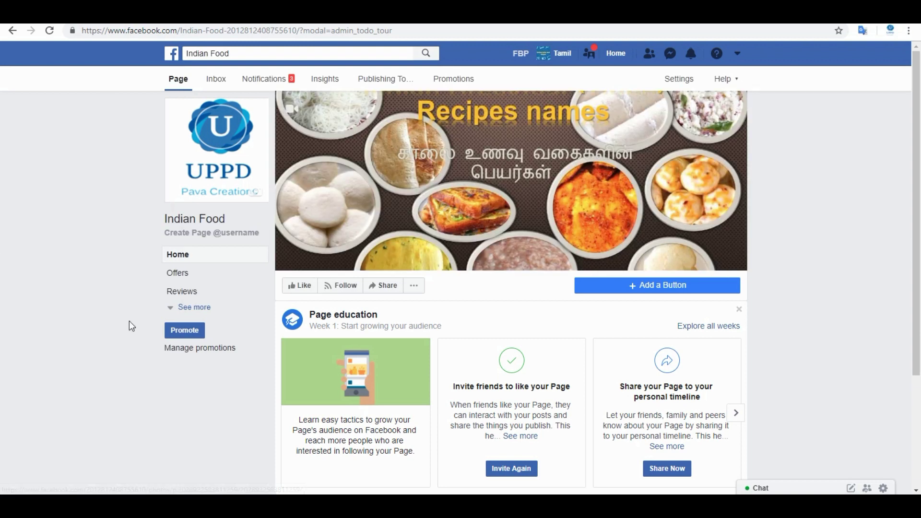
# - Open the cover photo and enter "morning Recipes" as the first line of its description
pyautogui.click(463, 163)
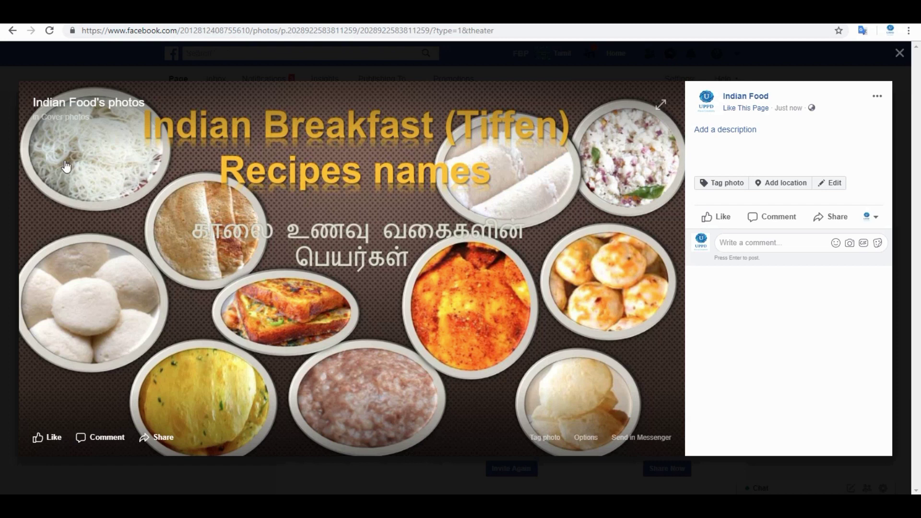
pyautogui.click(726, 130)
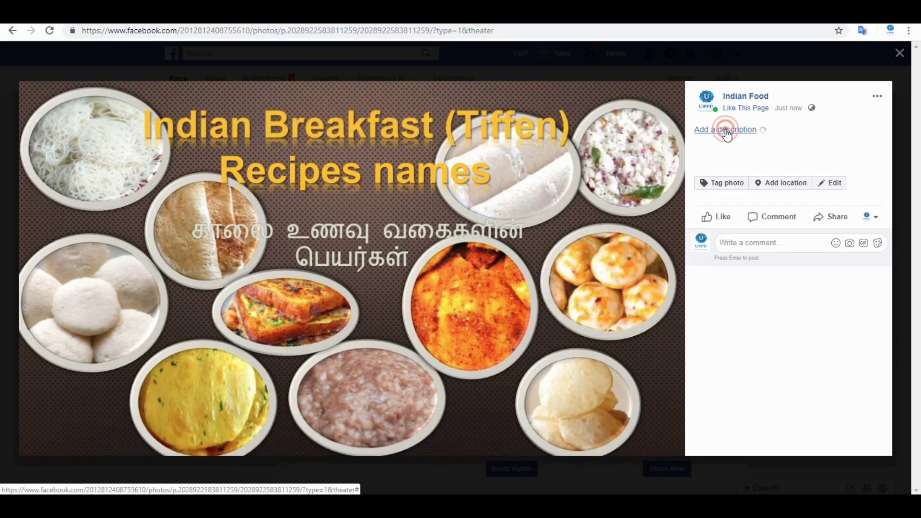
pyautogui.click(718, 102)
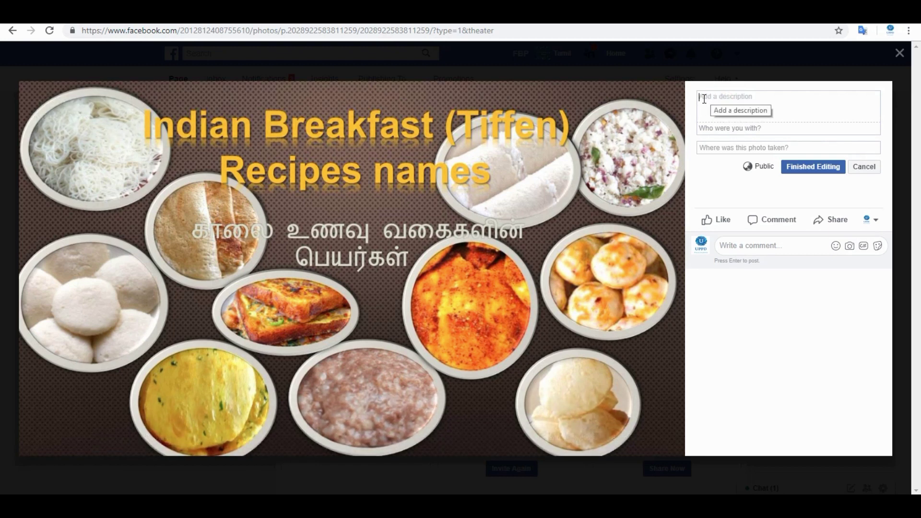
pyautogui.click(701, 98)
pyautogui.click(761, 99)
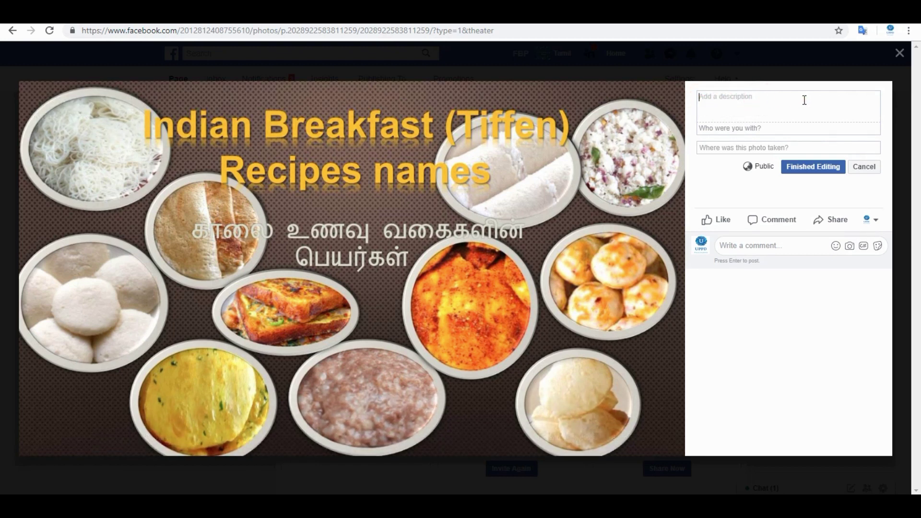
pyautogui.click(716, 92)
pyautogui.click(706, 113)
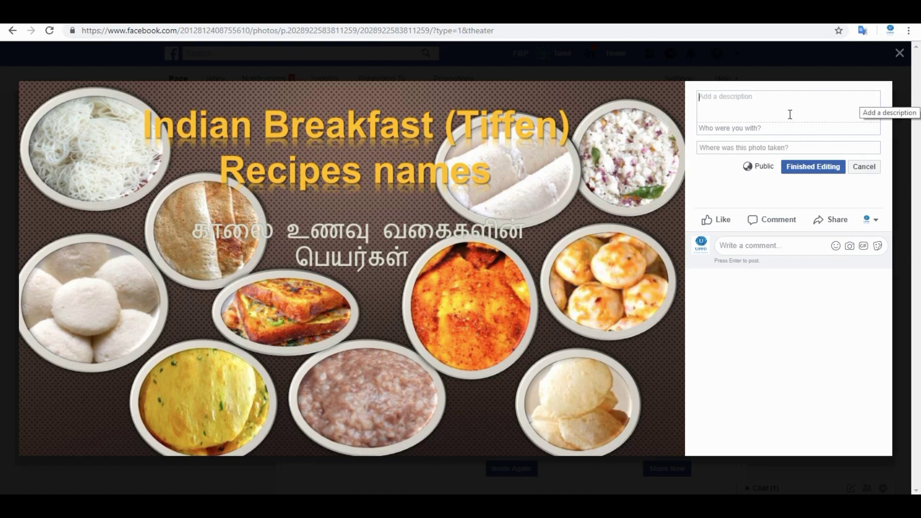
pyautogui.write('morning Recipes')
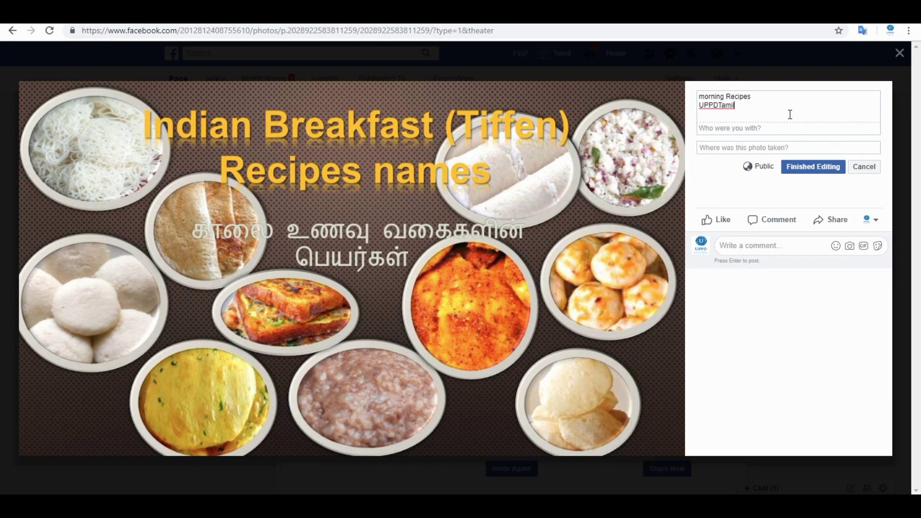
pyautogui.press('Left')
pyautogui.press('Left')
pyautogui.press('Left')
pyautogui.press('Left')
pyautogui.press('Left')
pyautogui.press('End')
pyautogui.press('Return')
pyautogui.write('https://www.youtube.com/channel/UCHPb2SZfc5xuzAIZ2QVQg4g')
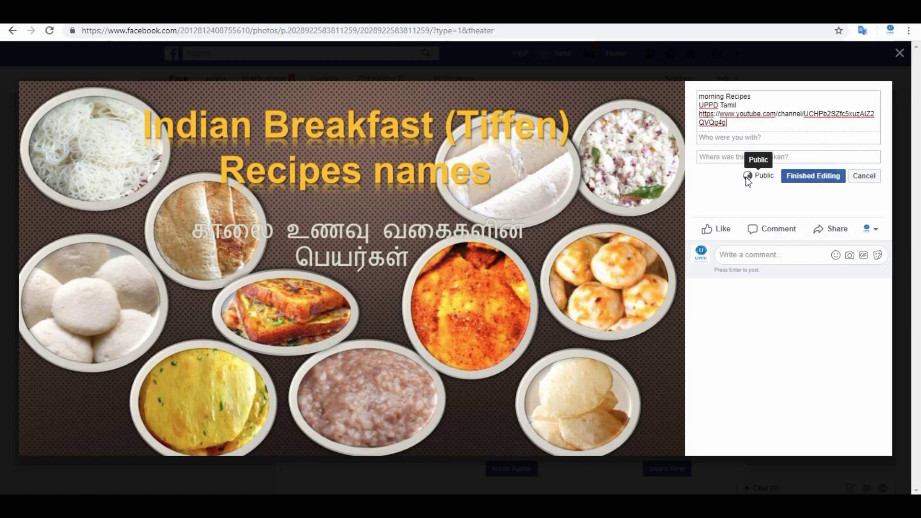
pyautogui.click(810, 178)
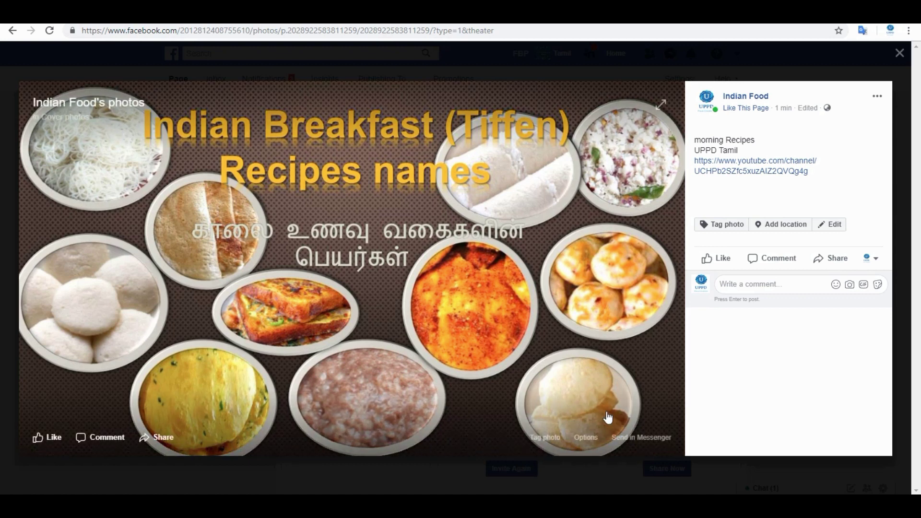
pyautogui.click(897, 56)
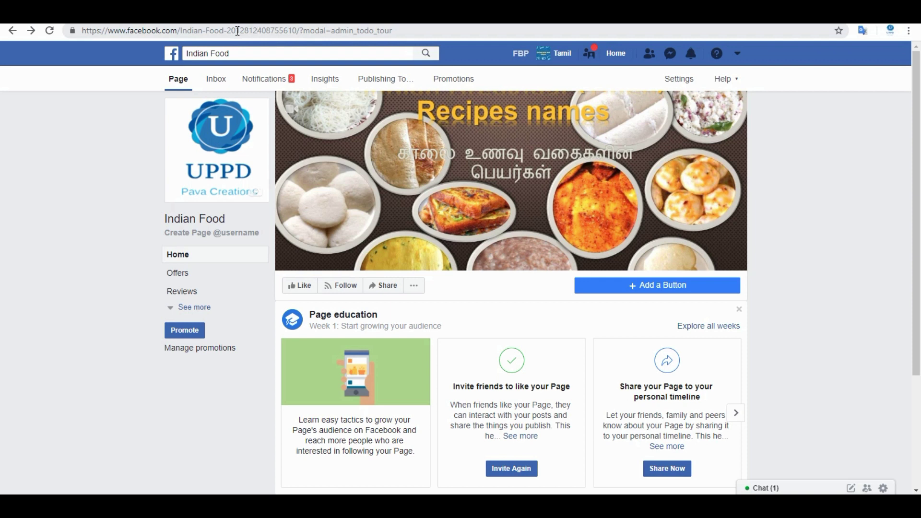
# - Examine the page name and the numeric ID in the page's web address
pyautogui.moveTo(228, 31); pyautogui.dragTo(302, 30)
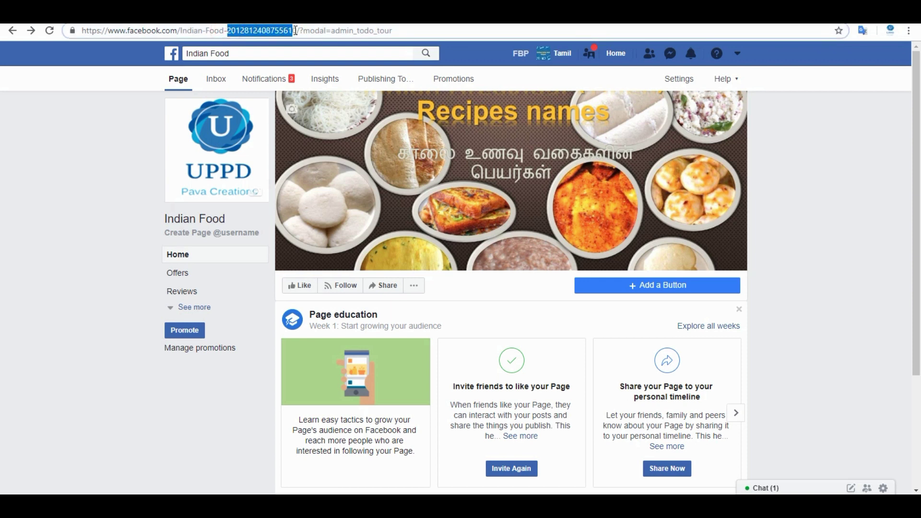
pyautogui.click(213, 32)
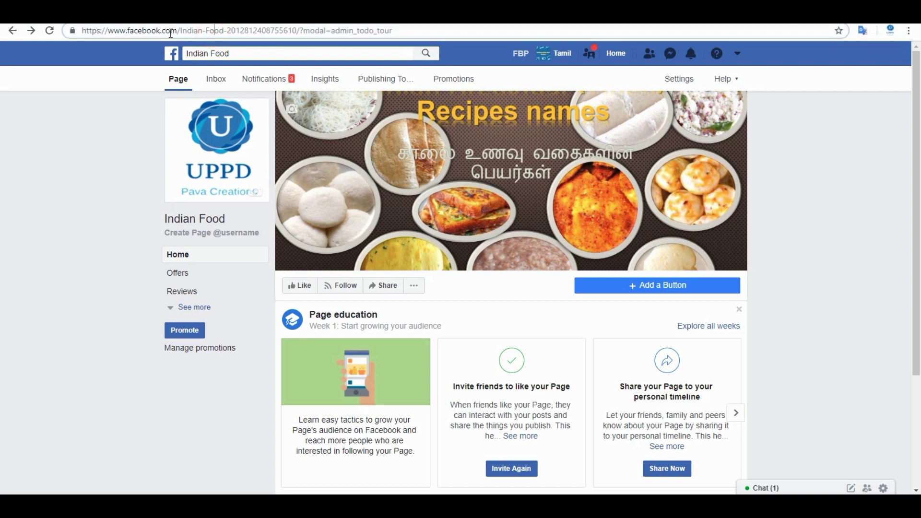
pyautogui.moveTo(182, 31); pyautogui.dragTo(230, 32)
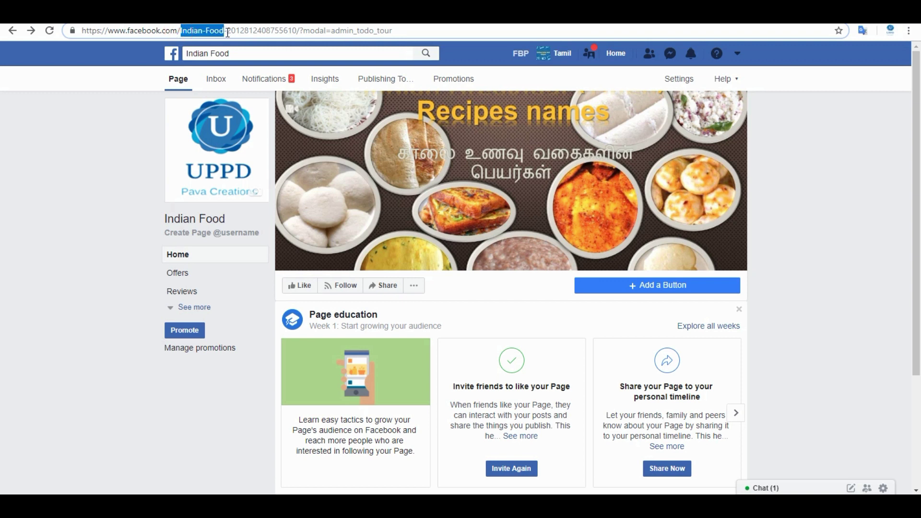
pyautogui.click(184, 32)
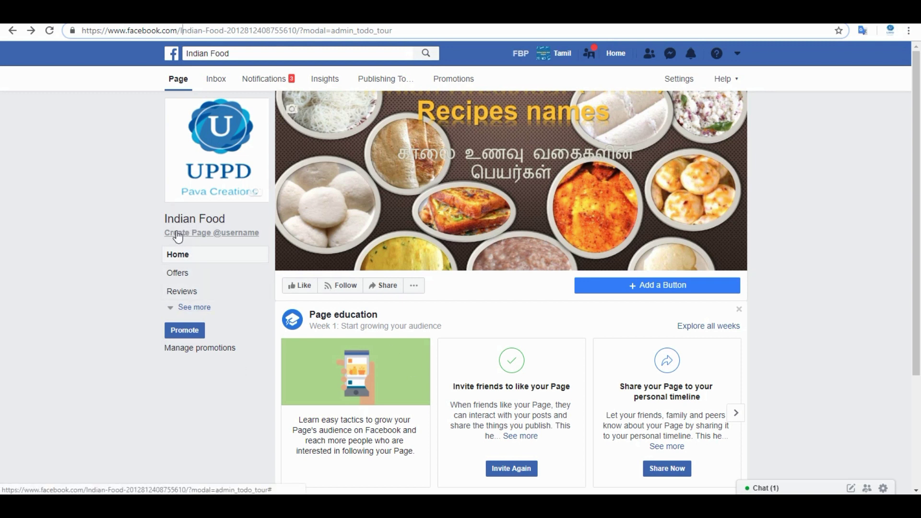
# - Create the page username "tamilnaduindianfood" after trying "indianfood"
pyautogui.click(218, 234)
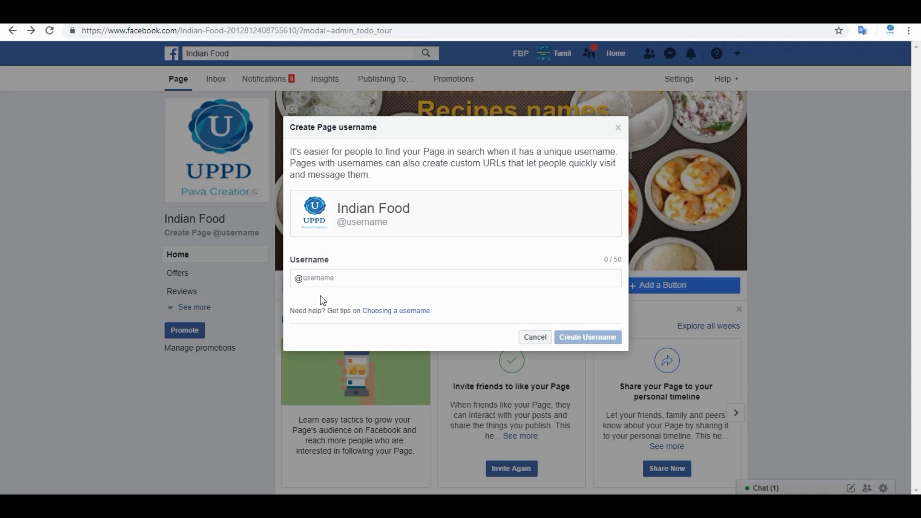
pyautogui.click(310, 277)
pyautogui.write('indianfood')
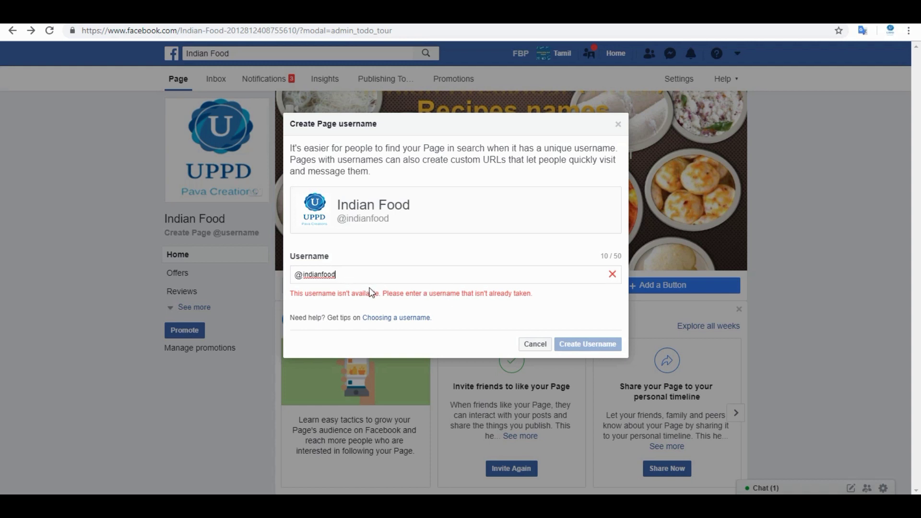
pyautogui.write('tamil')
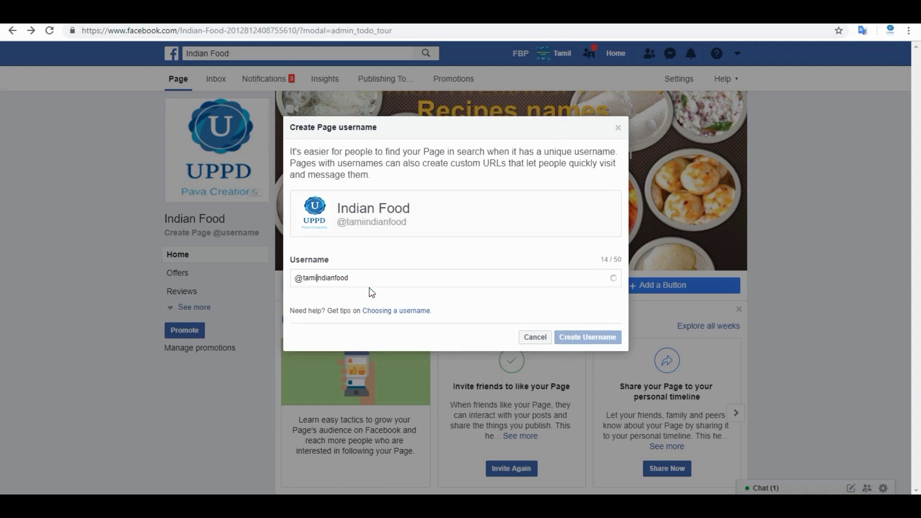
pyautogui.write('nadu')
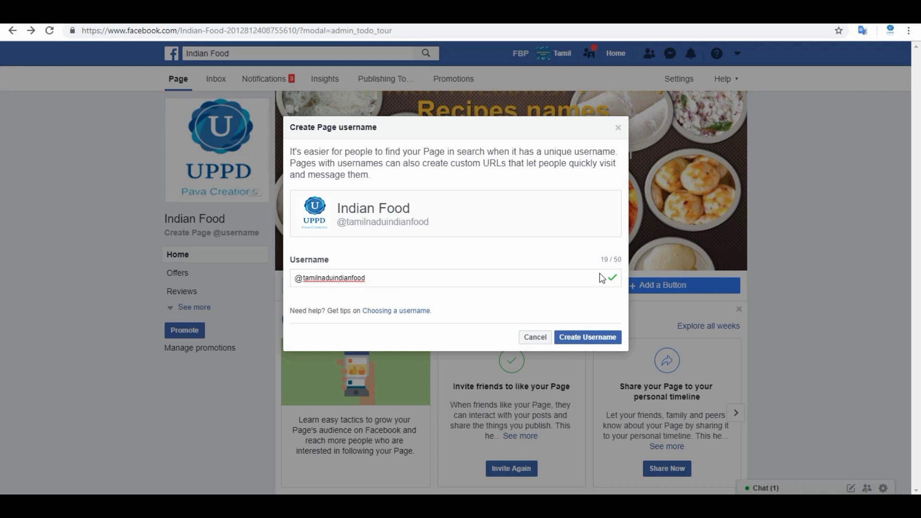
pyautogui.click(591, 340)
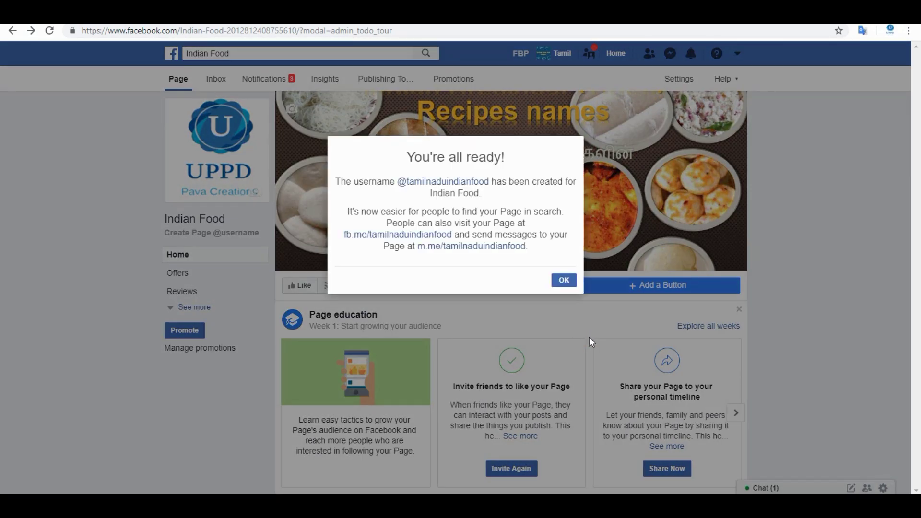
pyautogui.click(564, 280)
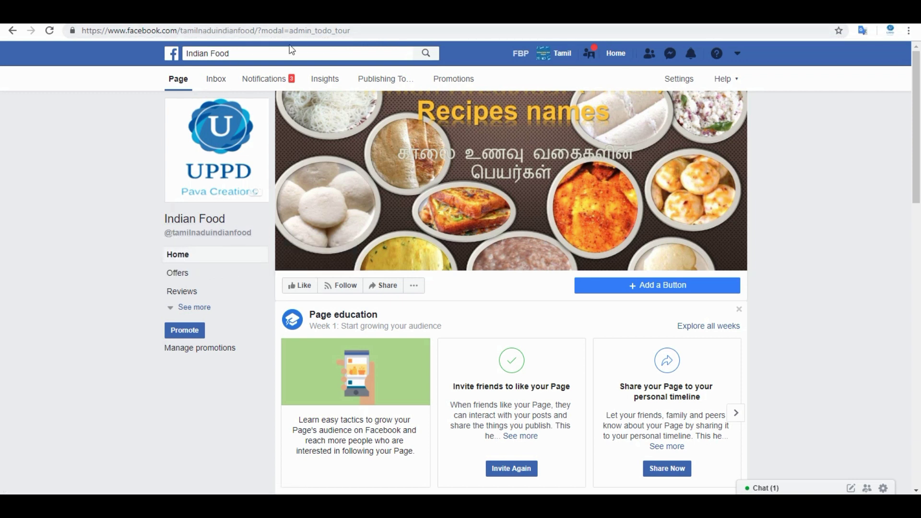
# - Examine the page's new web address, highlighting the trailing parameter and the part up to the username
pyautogui.moveTo(258, 31); pyautogui.dragTo(438, 35)
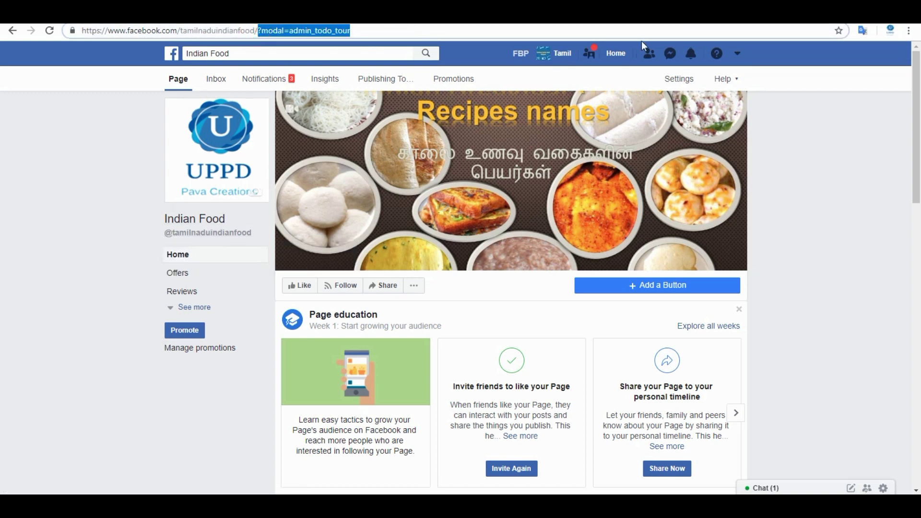
pyautogui.moveTo(255, 31); pyautogui.dragTo(82, 31)
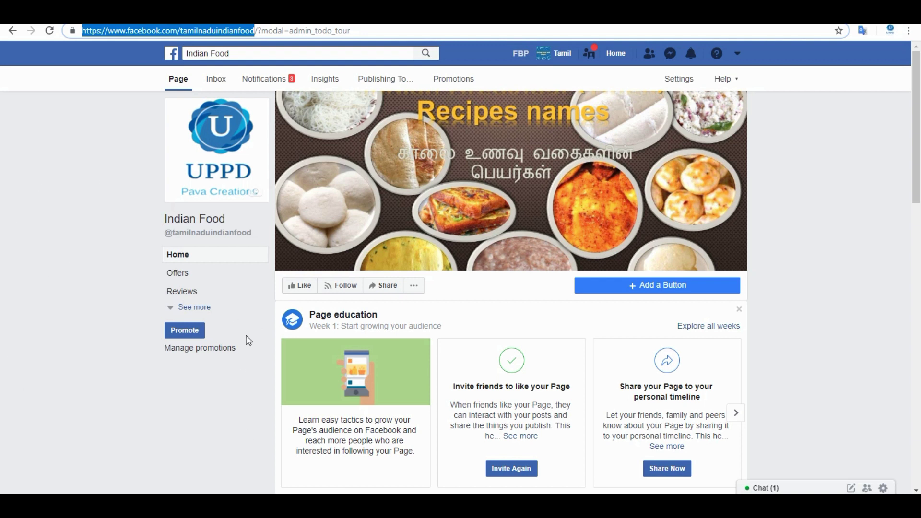
# - Open the page's About section and examine its location, contact details, category, name, username and business info entries
pyautogui.click(192, 309)
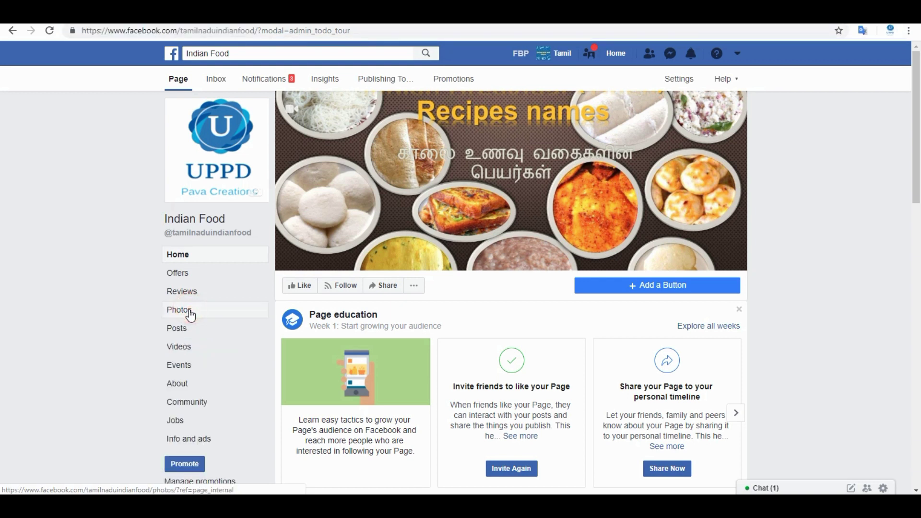
pyautogui.scroll(-1, 195, 357)
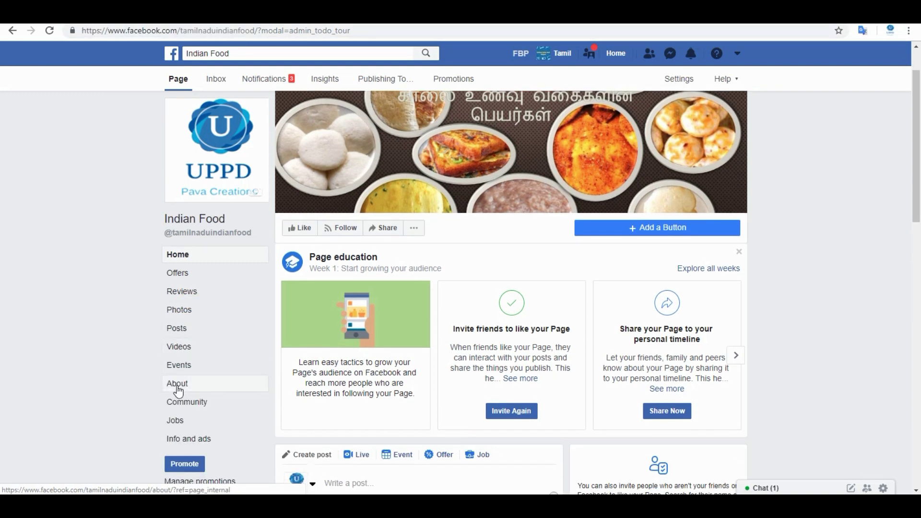
pyautogui.click(178, 389)
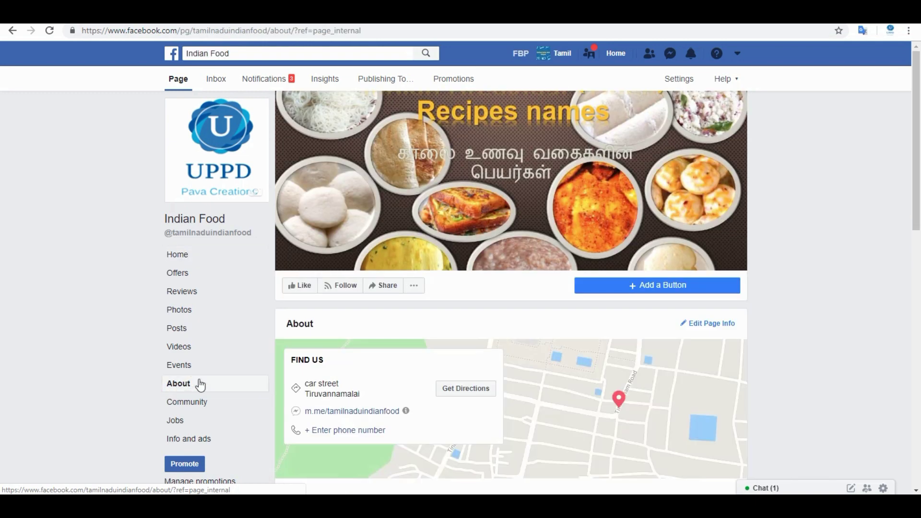
pyautogui.scroll(-3, 437, 375)
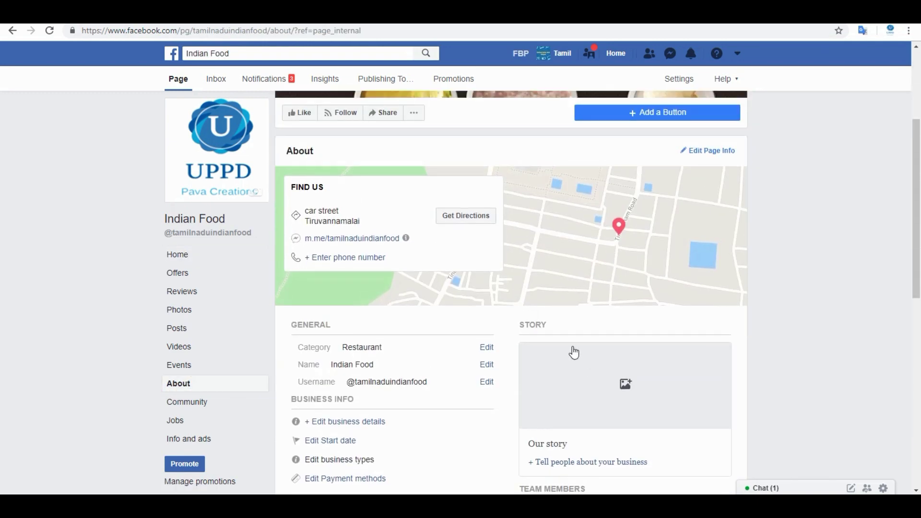
pyautogui.scroll(-3, 506, 395)
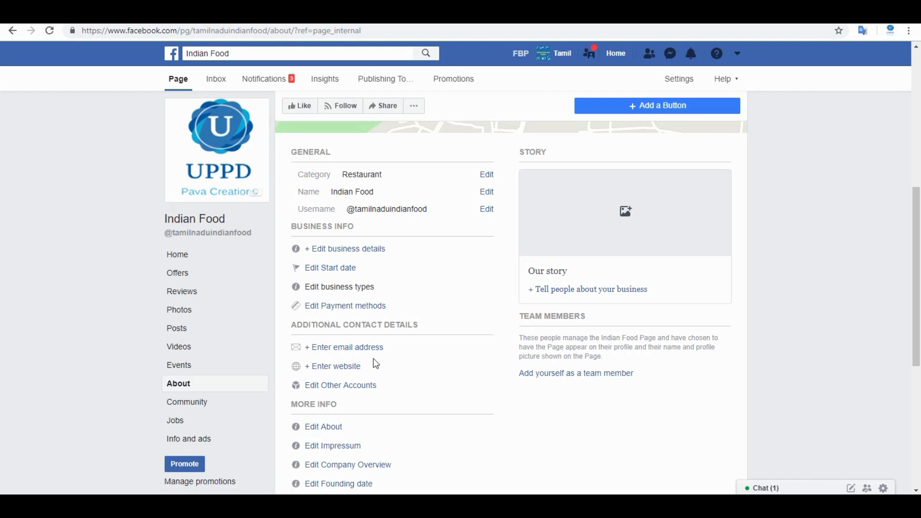
pyautogui.scroll(8, 362, 359)
pyautogui.scroll(-5, 401, 384)
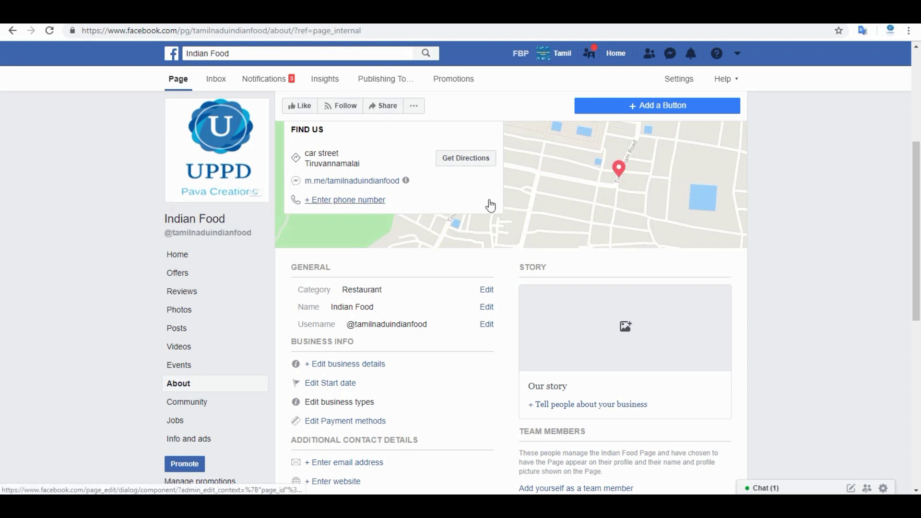
pyautogui.scroll(-2, 238, 208)
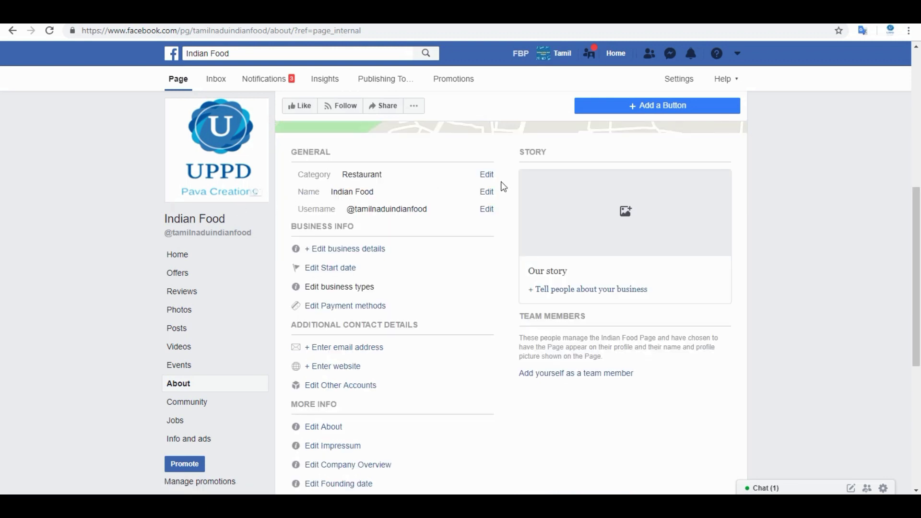
pyautogui.doubleClick(350, 175)
pyautogui.click(395, 179)
pyautogui.moveTo(346, 195); pyautogui.dragTo(399, 200)
pyautogui.click(326, 193)
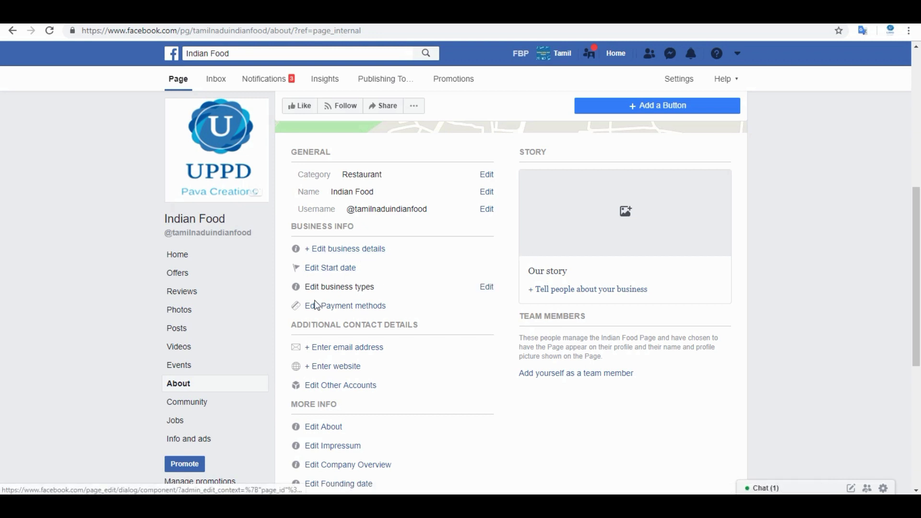
# - Examine the remaining contact and More Info entries in the About section, including the upload options for adding a menu
pyautogui.scroll(-1, 336, 288)
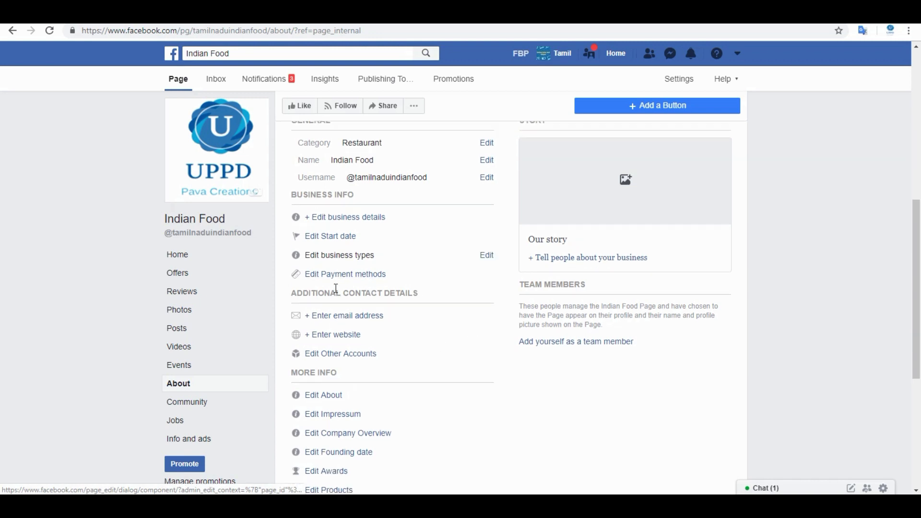
pyautogui.scroll(-2, 336, 288)
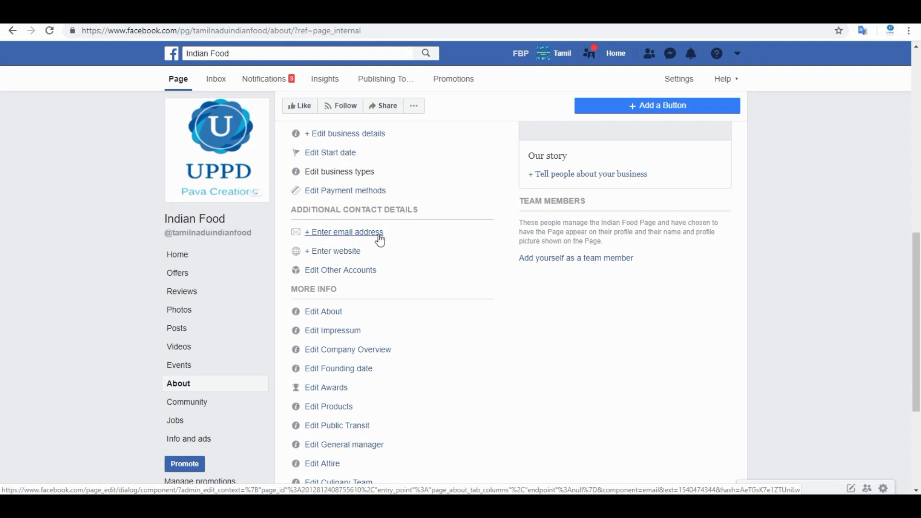
pyautogui.scroll(-3, 335, 298)
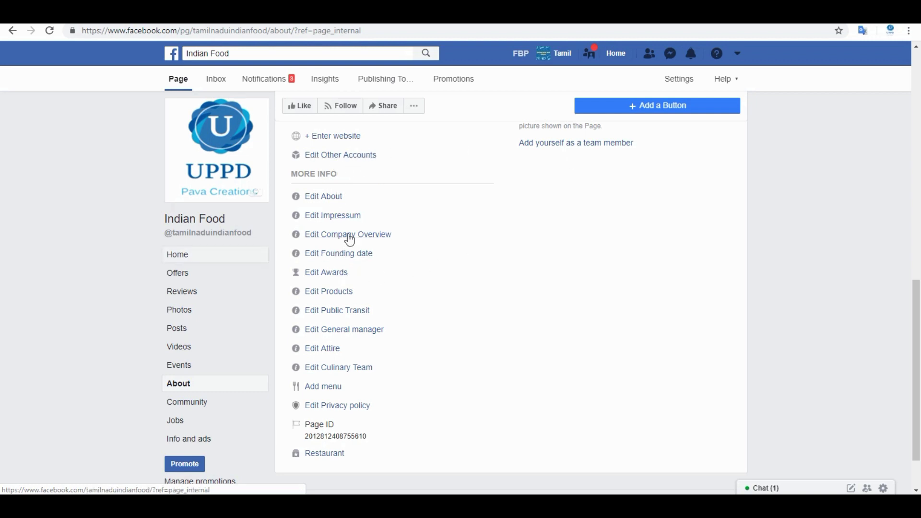
pyautogui.scroll(-2, 335, 259)
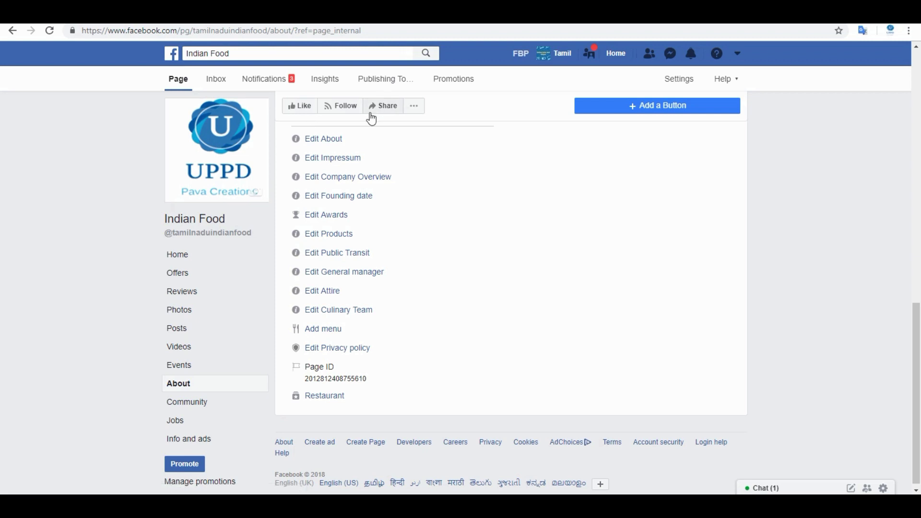
pyautogui.click(324, 329)
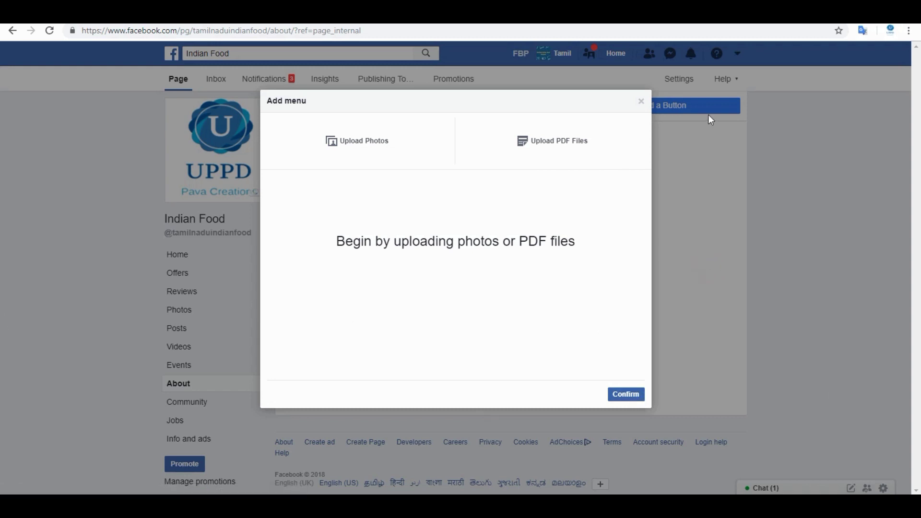
pyautogui.click(642, 102)
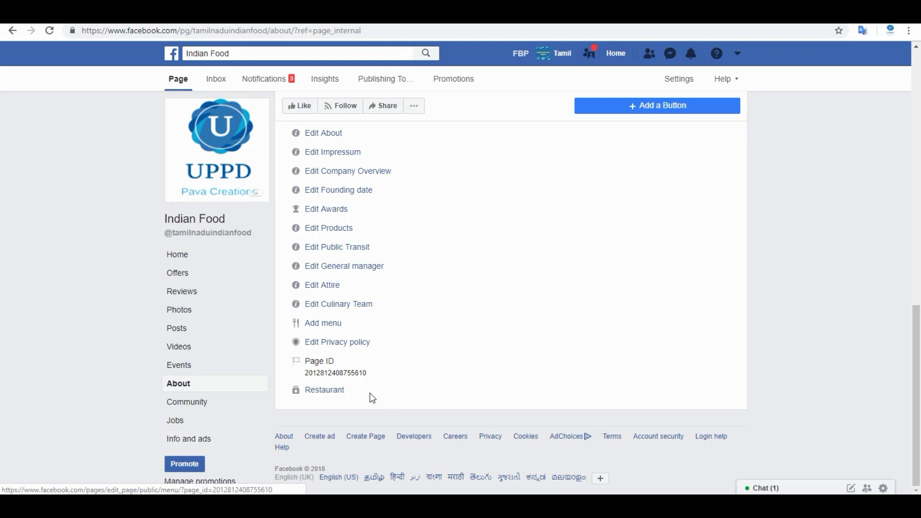
pyautogui.scroll(5, 606, 330)
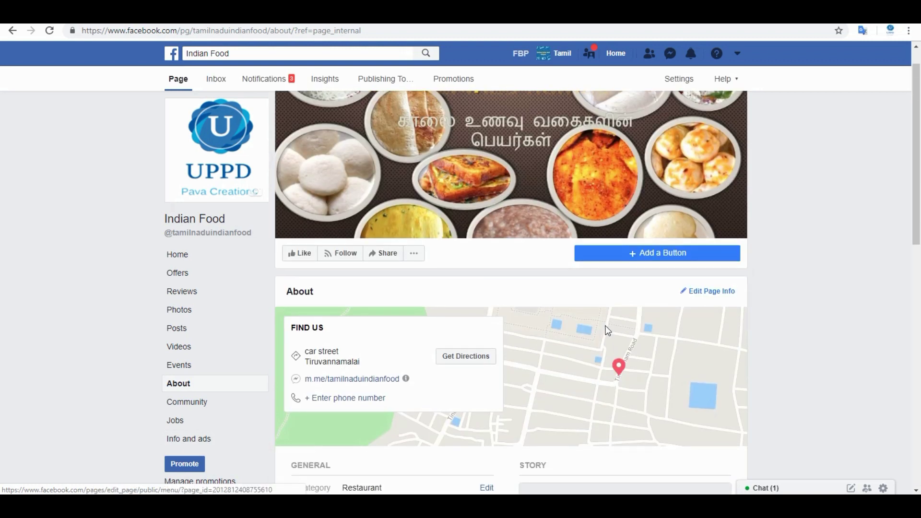
pyautogui.scroll(-3, 607, 330)
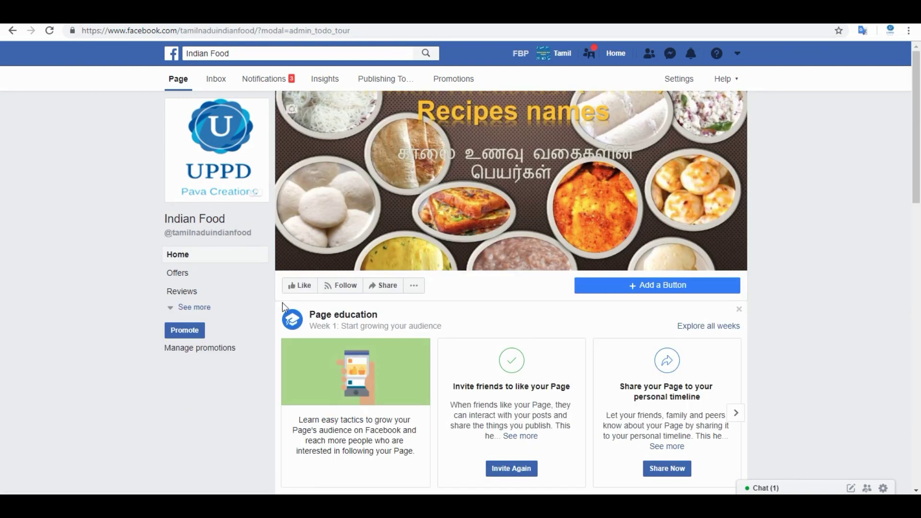
# - Move the About tab directly below Home in the page's tab order, return to the page and check its full section list
pyautogui.click(186, 308)
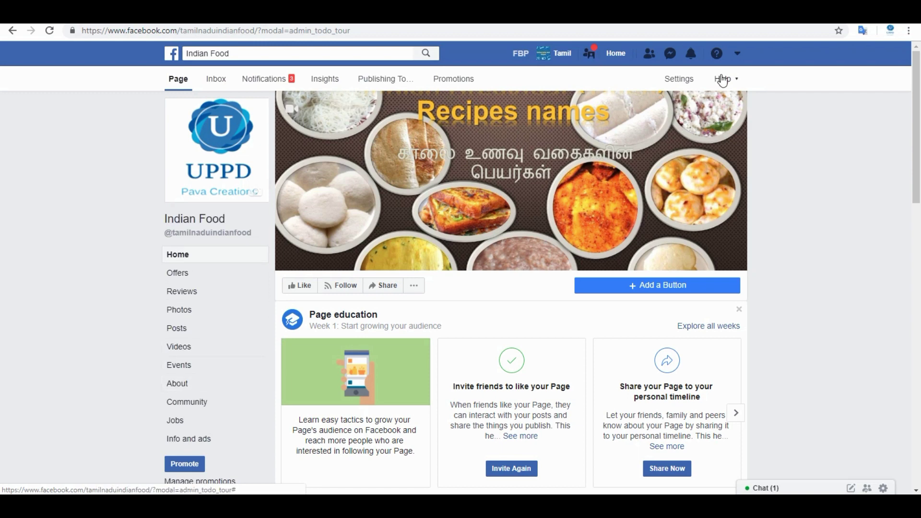
pyautogui.click(689, 84)
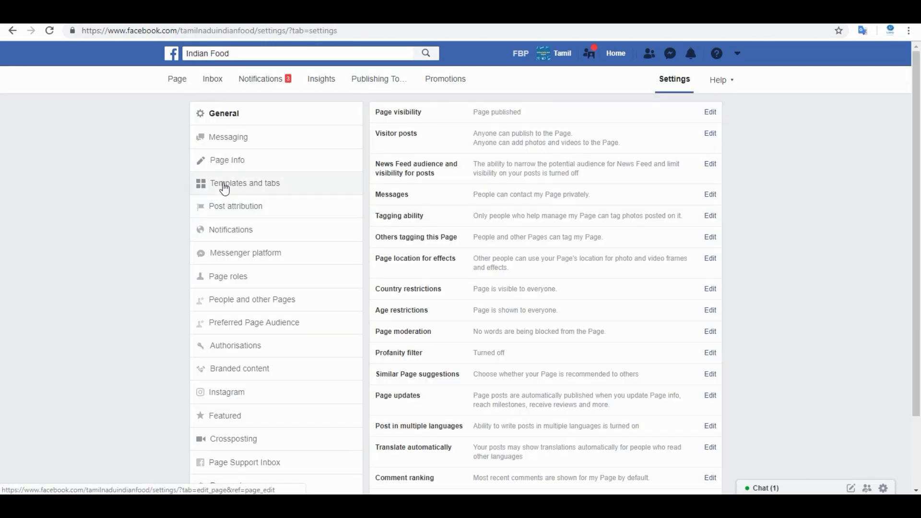
pyautogui.click(256, 186)
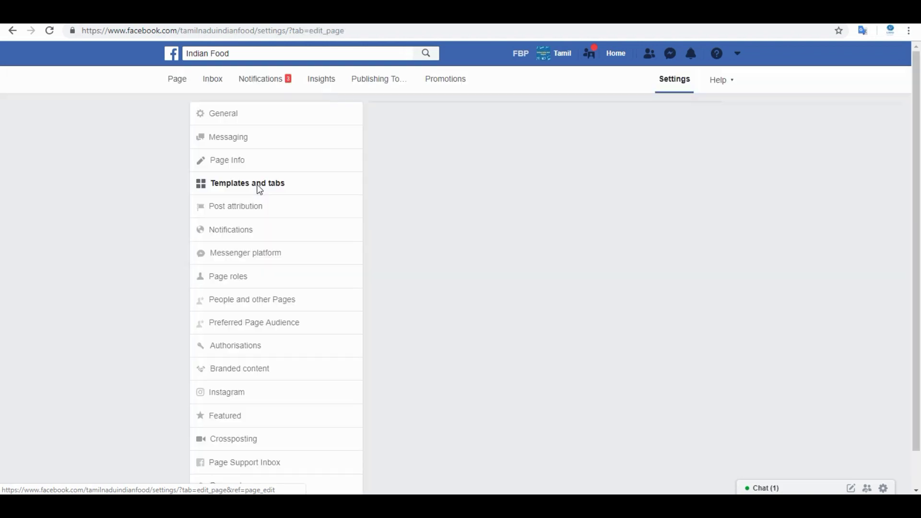
pyautogui.scroll(-8, 604, 317)
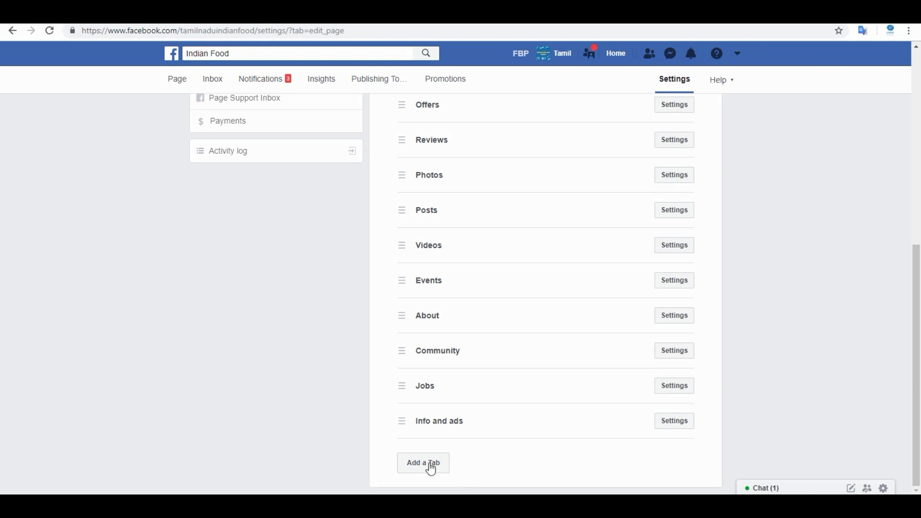
pyautogui.moveTo(410, 315); pyautogui.dragTo(409, 274)
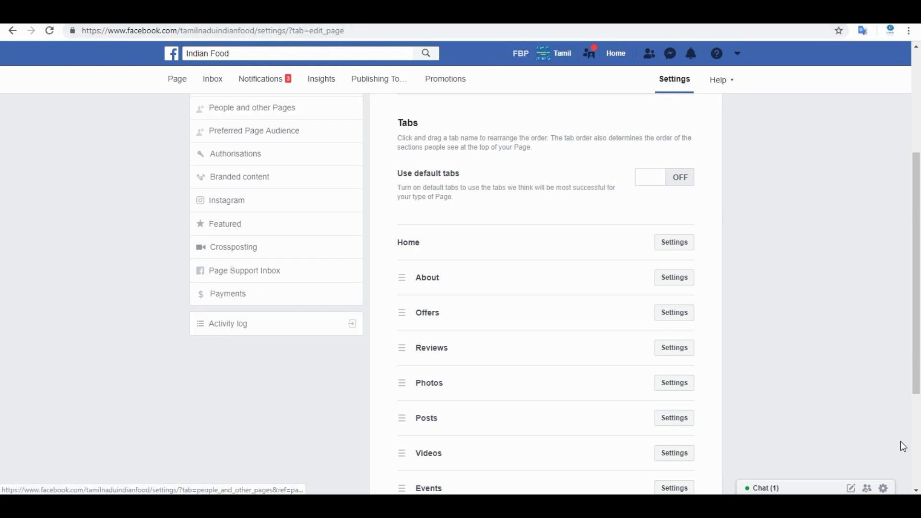
pyautogui.click(183, 85)
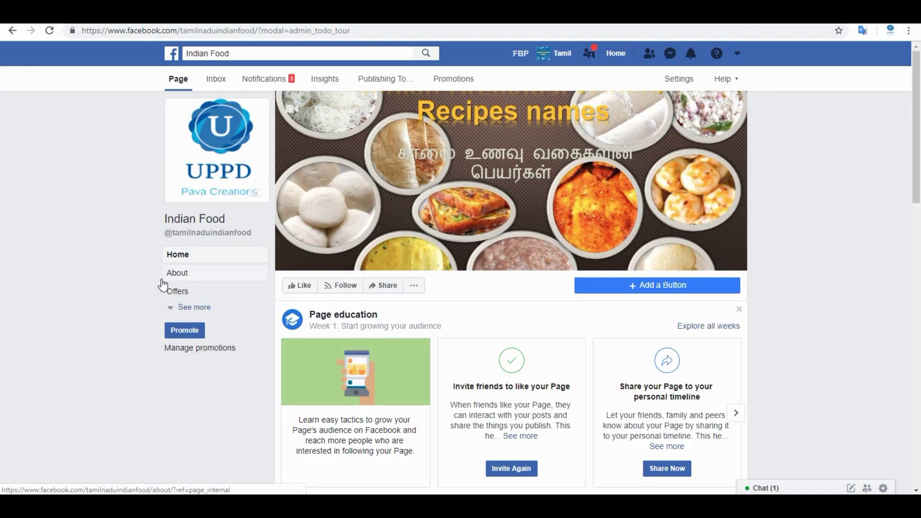
pyautogui.click(182, 307)
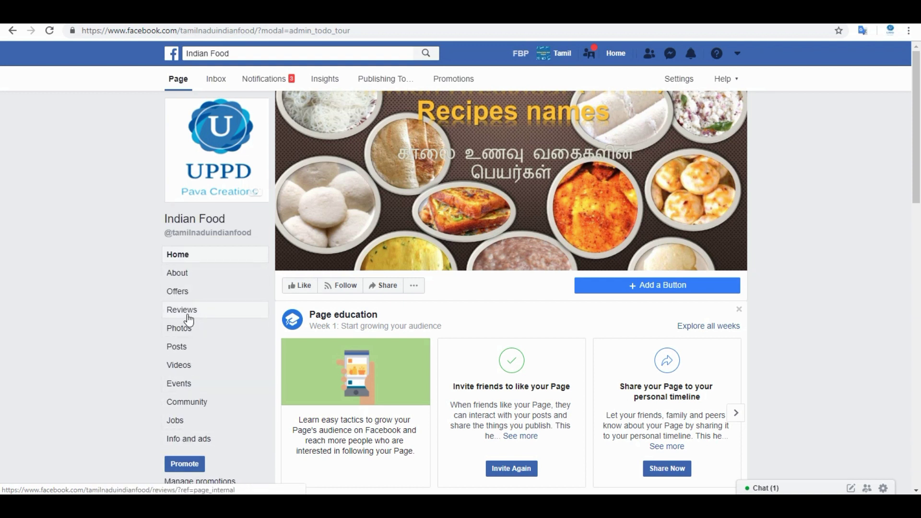
pyautogui.scroll(-2, 207, 278)
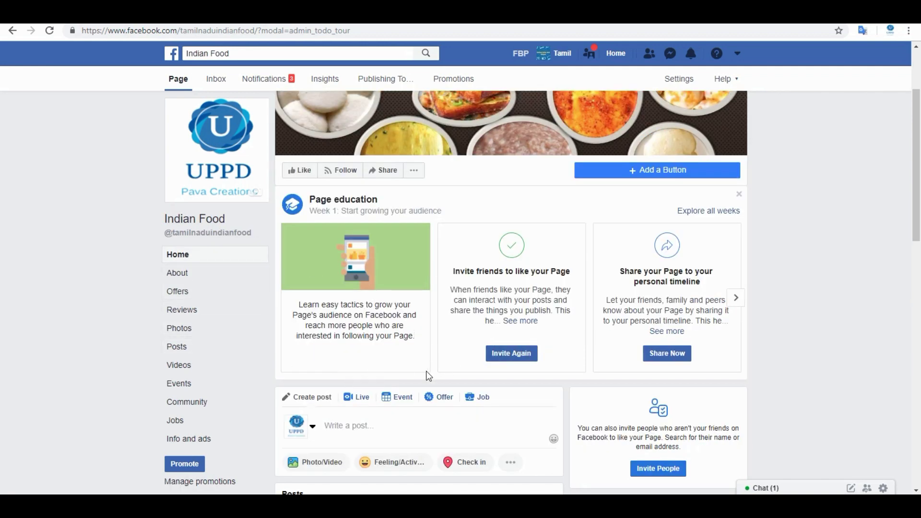
pyautogui.scroll(2, 380, 367)
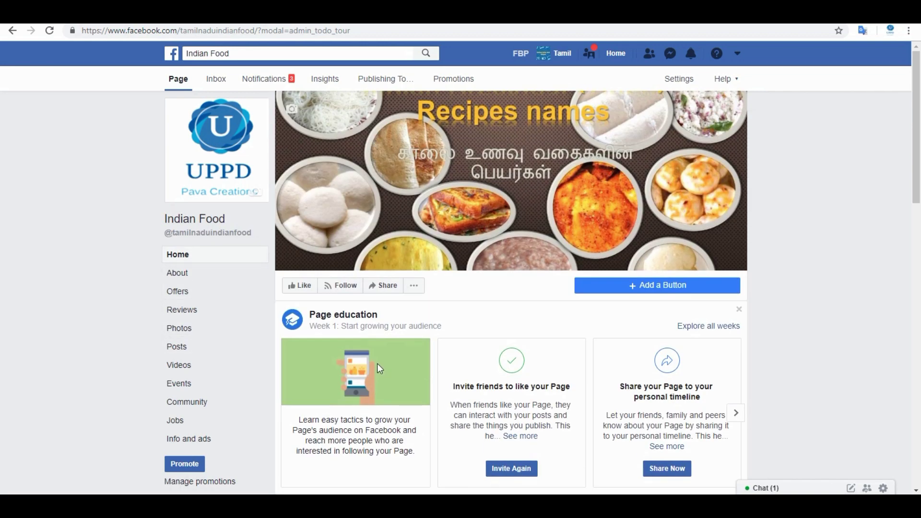
# - Open the Page Info settings and examine the description, impressum, contact, location, parking, opening hours and price range fields
pyautogui.click(681, 85)
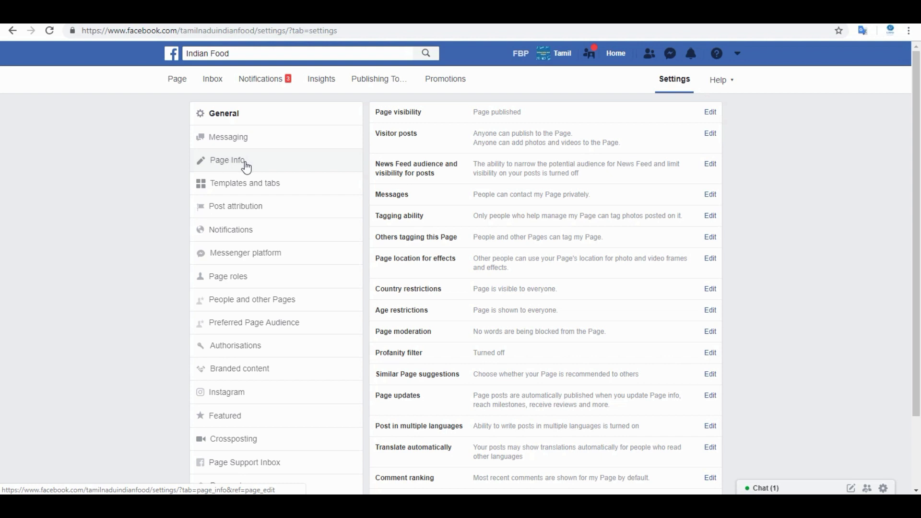
pyautogui.click(272, 161)
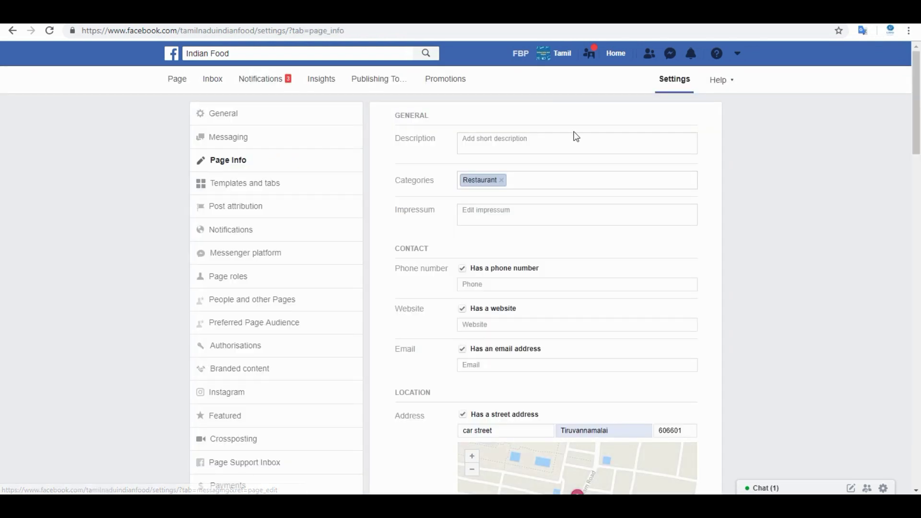
pyautogui.click(478, 140)
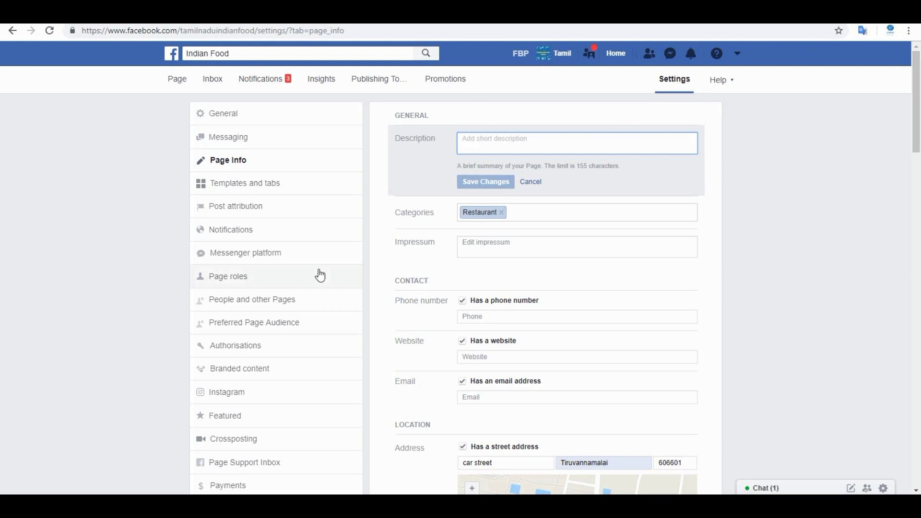
pyautogui.scroll(-2, 413, 284)
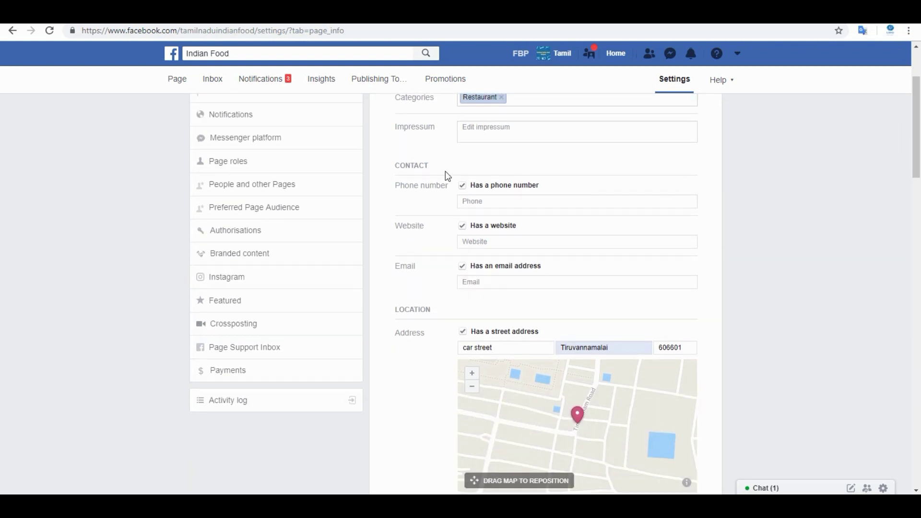
pyautogui.click(465, 136)
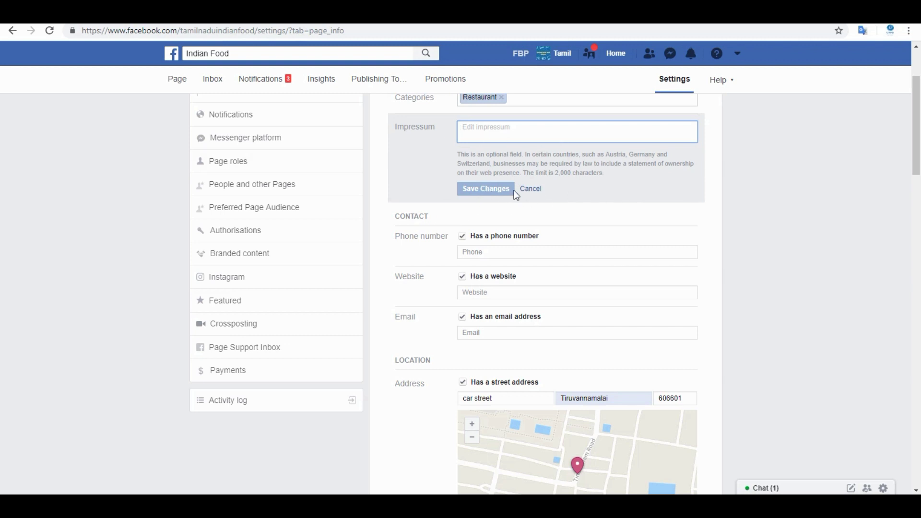
pyautogui.click(531, 189)
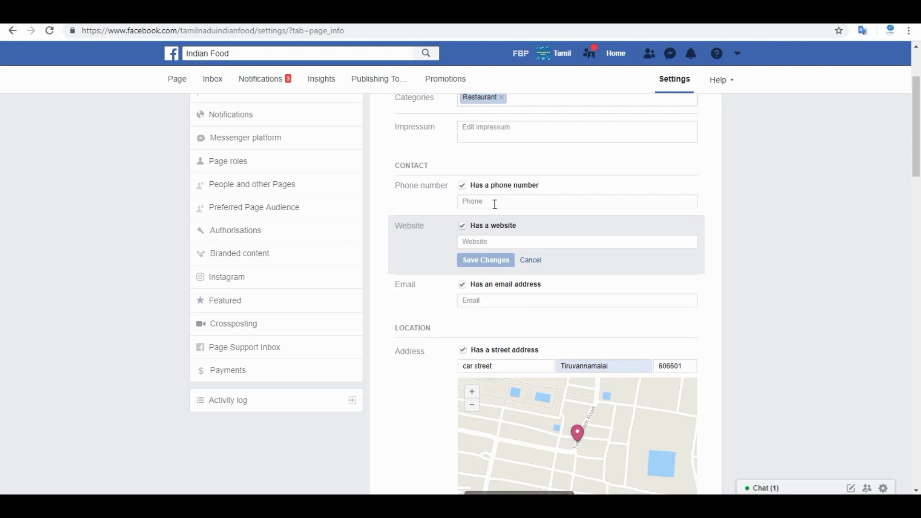
pyautogui.scroll(-3, 390, 296)
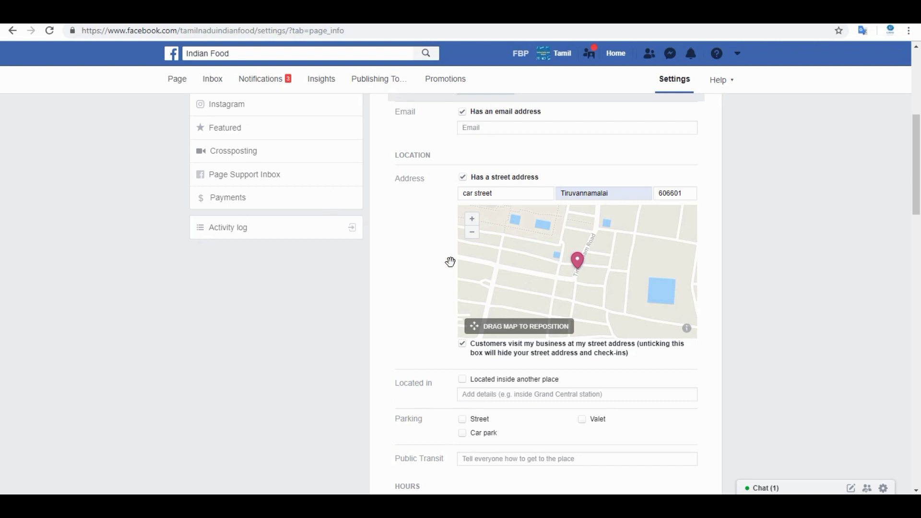
pyautogui.scroll(-3, 434, 255)
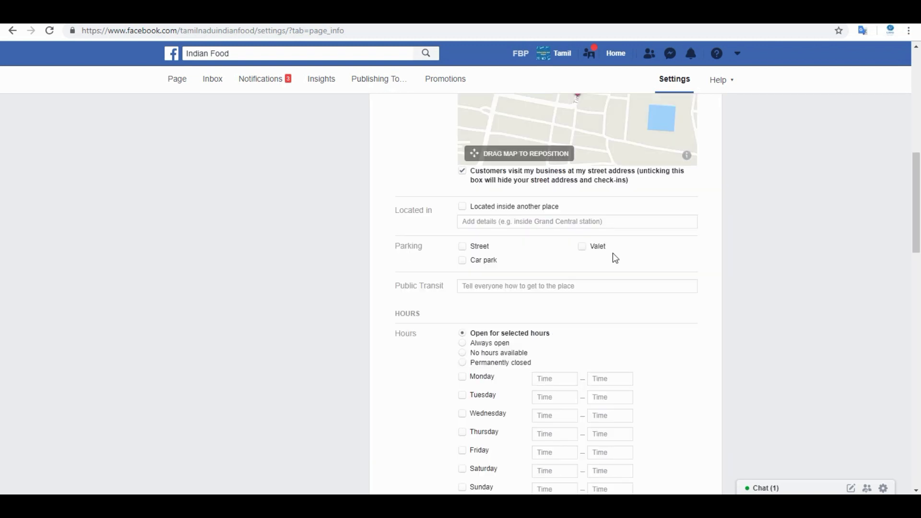
pyautogui.scroll(-5, 500, 296)
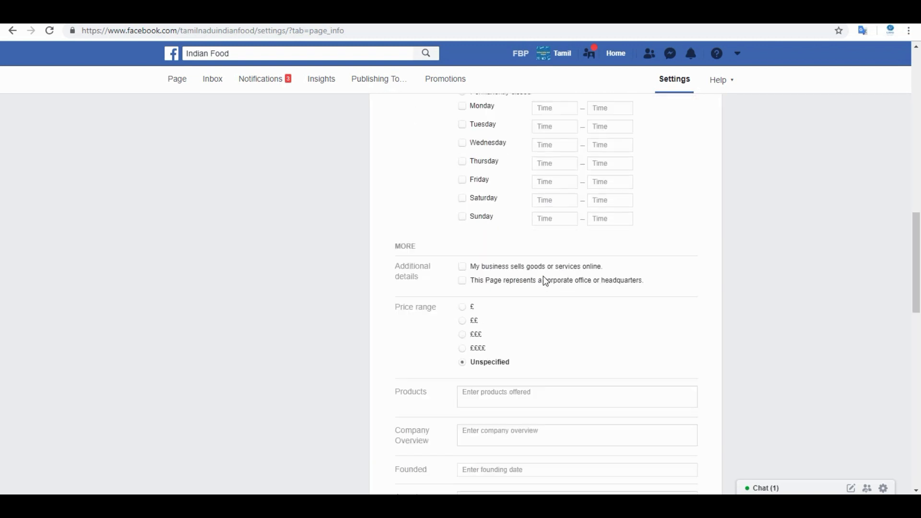
pyautogui.scroll(2, 519, 290)
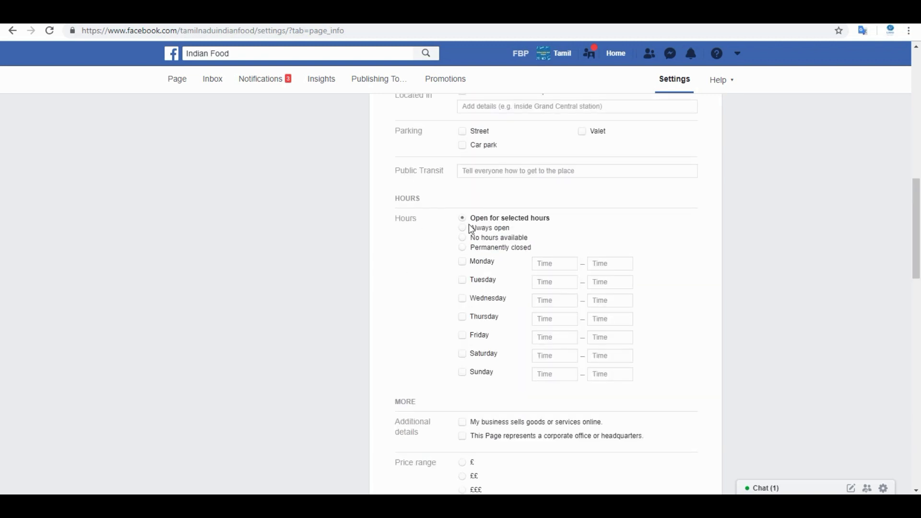
# - Examine the remaining Page Info fields, from price range, products and services to payment, cuisine, general manager, attire and culinary team
pyautogui.scroll(-3, 529, 415)
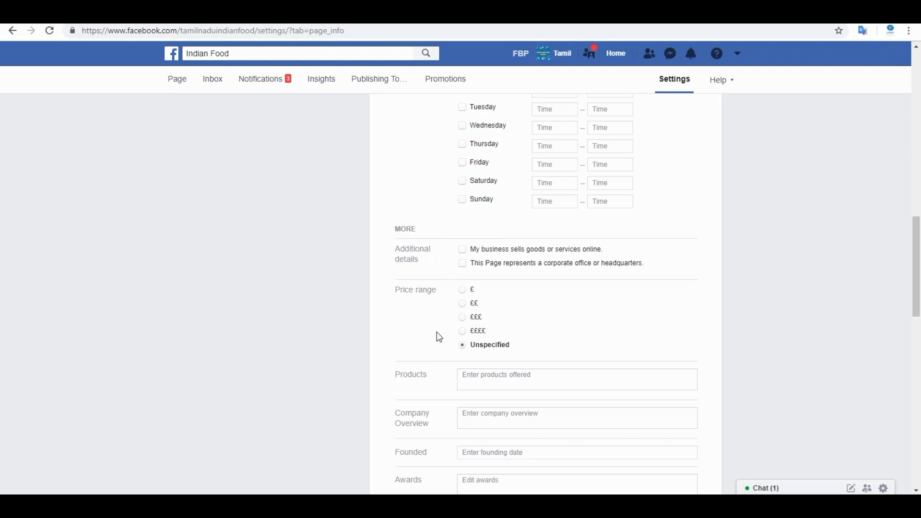
pyautogui.scroll(-1, 436, 350)
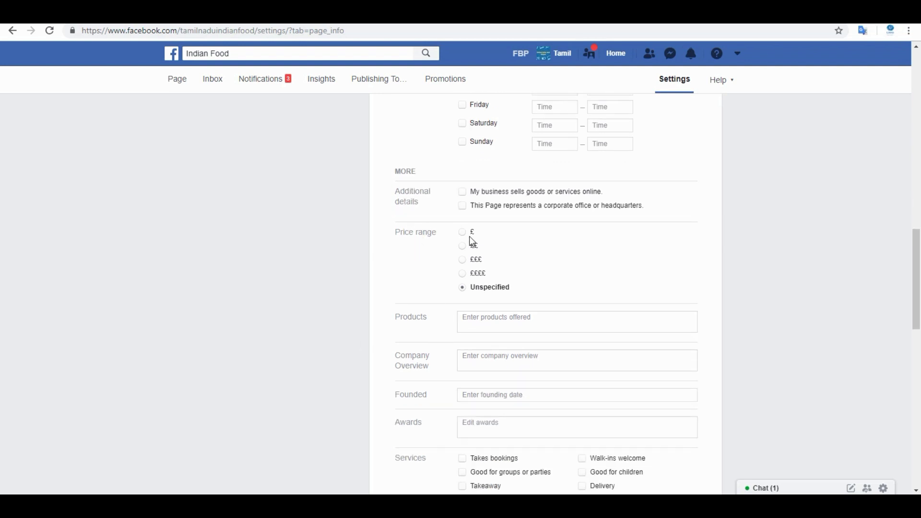
pyautogui.scroll(-3, 657, 274)
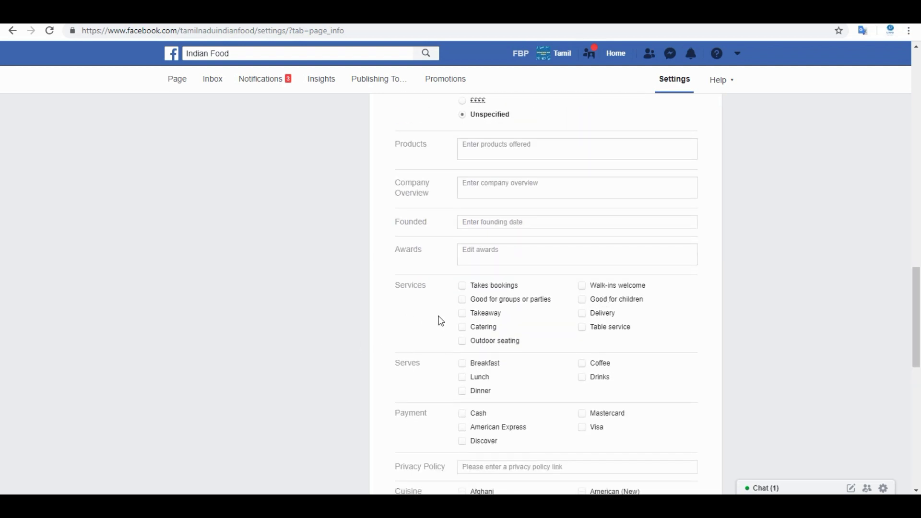
pyautogui.scroll(-4, 466, 292)
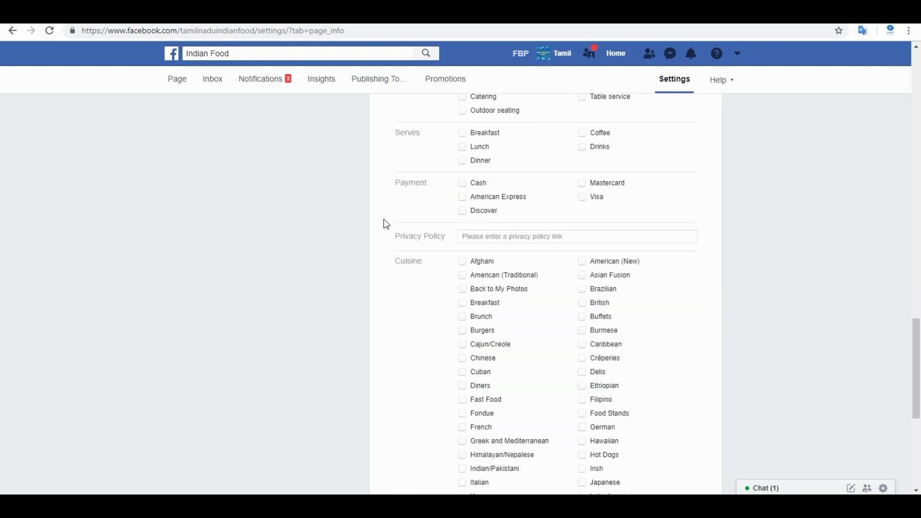
pyautogui.scroll(-1, 489, 288)
pyautogui.scroll(-4, 490, 273)
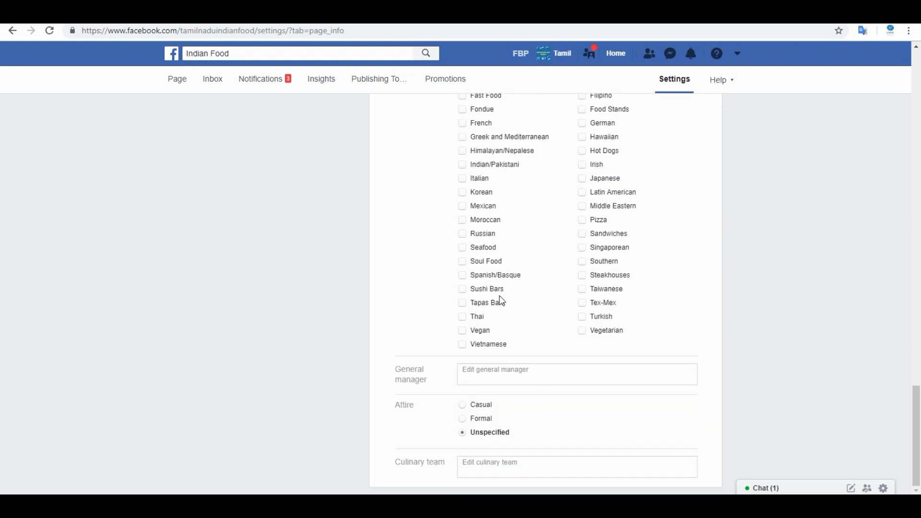
pyautogui.scroll(6, 500, 297)
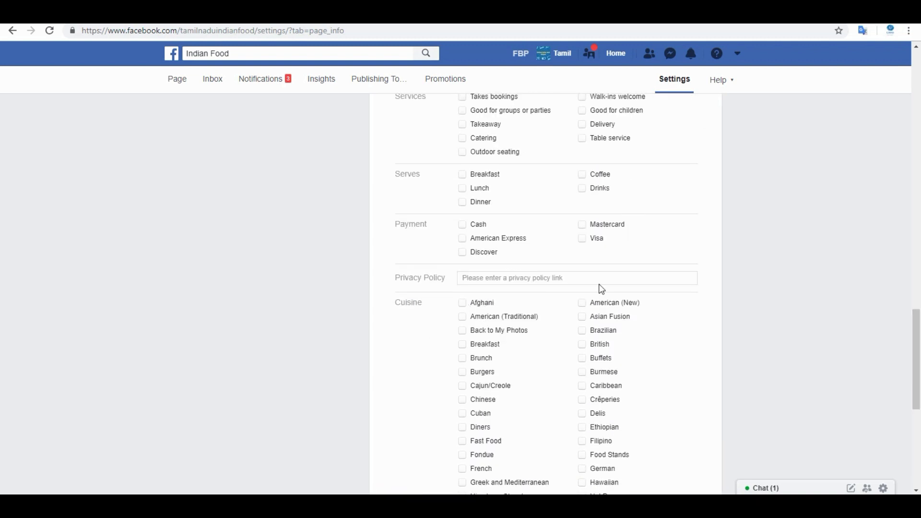
pyautogui.scroll(-2, 609, 297)
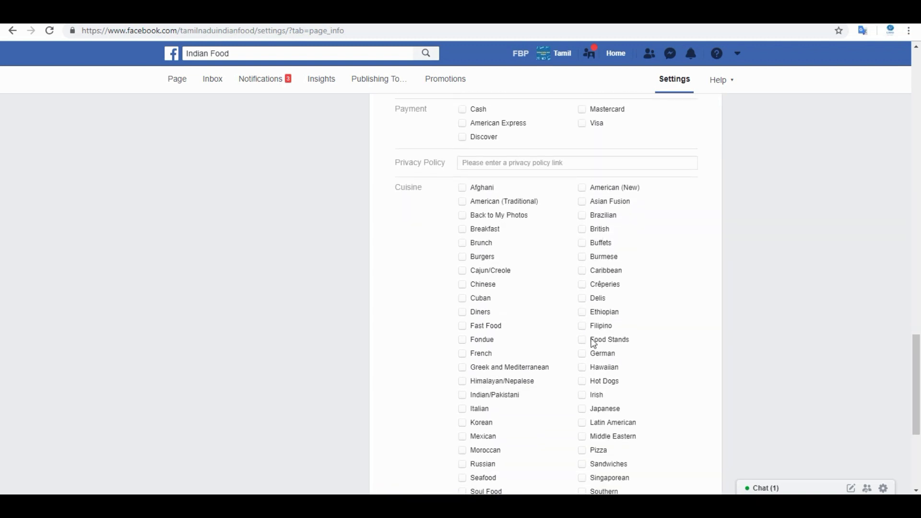
pyautogui.scroll(-4, 593, 343)
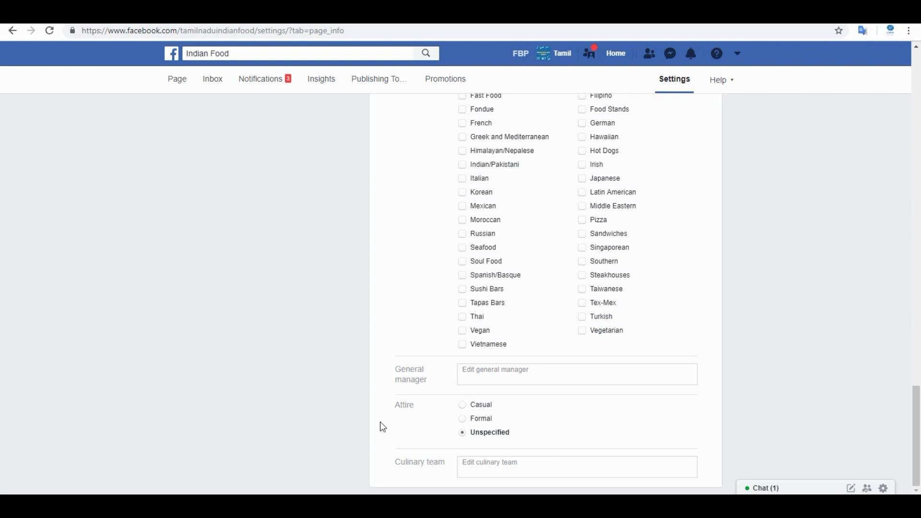
# - Return to the page, open its General settings and examine the Page visibility options, then close them without saving
pyautogui.hotkey('alt', 'Left')
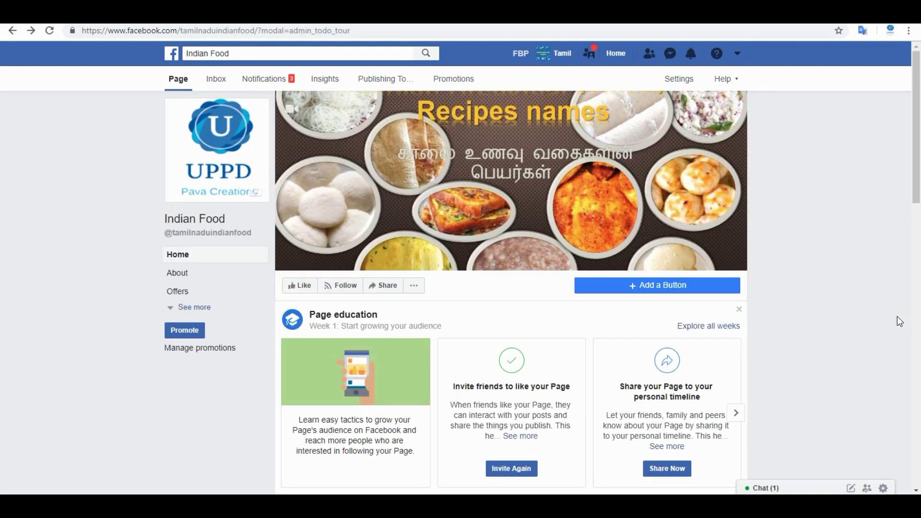
pyautogui.click(679, 78)
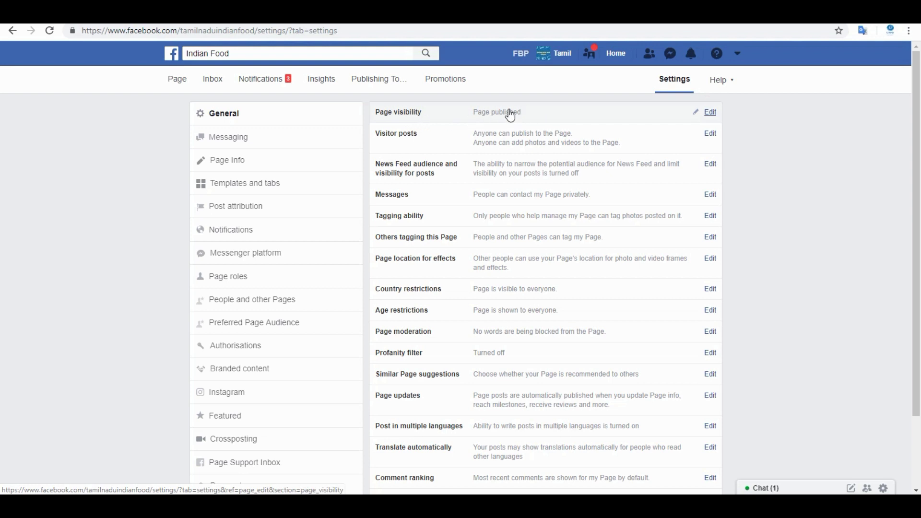
pyautogui.click(710, 113)
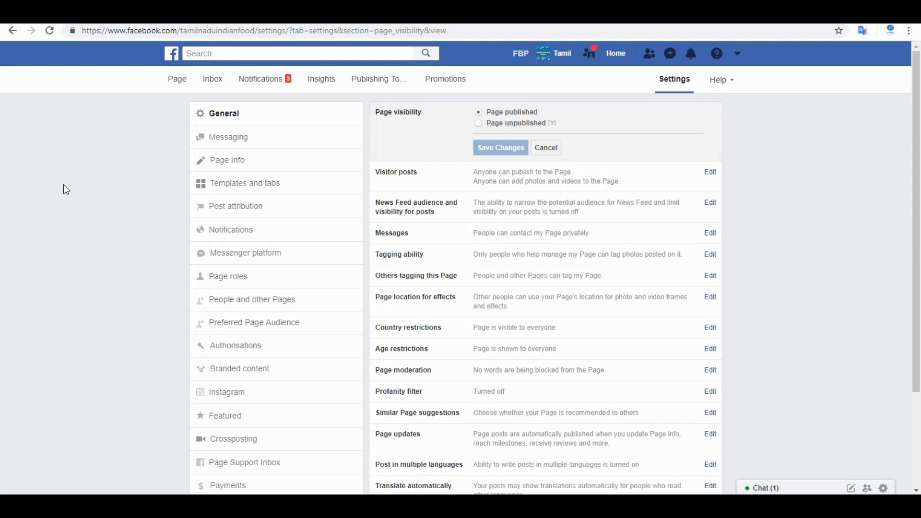
pyautogui.click(541, 147)
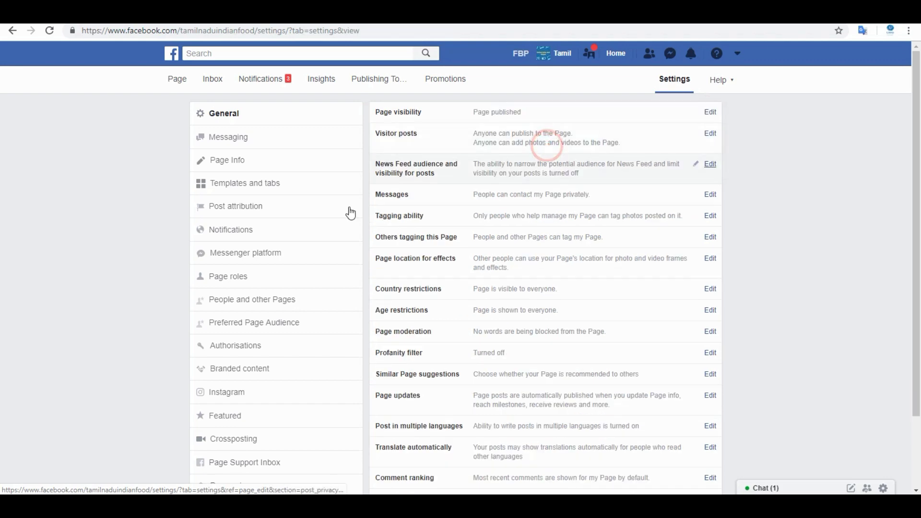